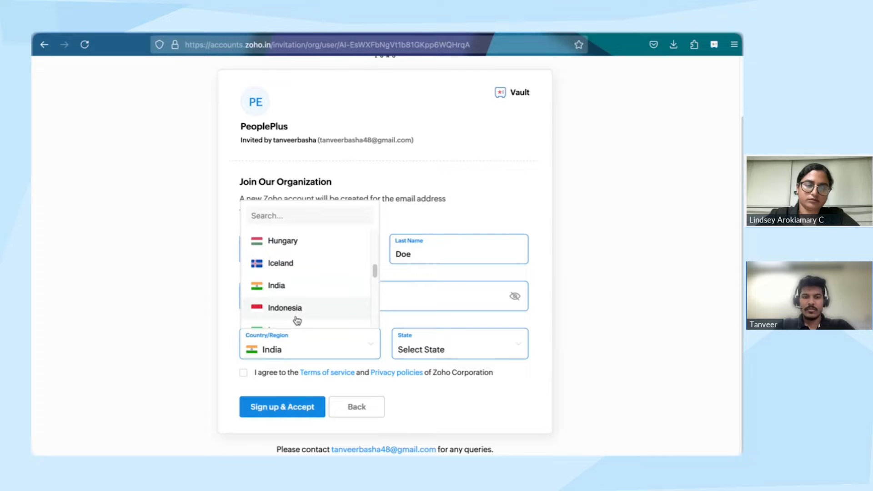
pyautogui.scroll(-20, 297, 318)
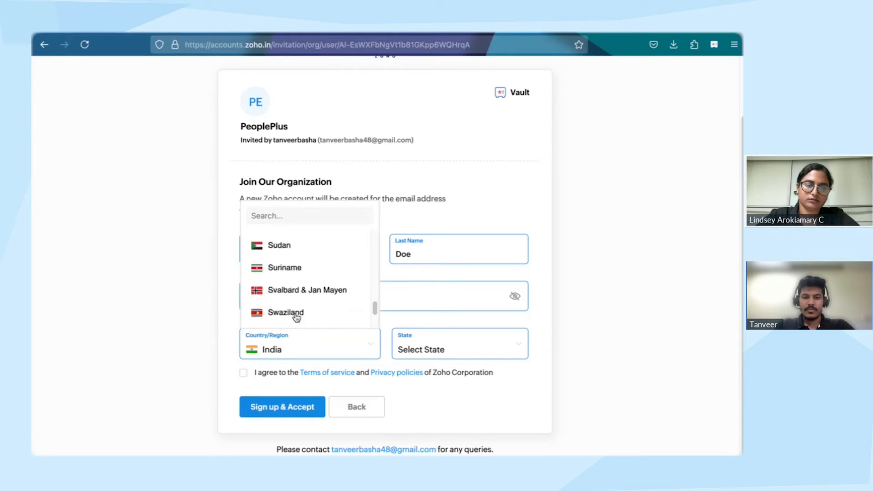
# - Set the country to United States and the state to Arkansas in the join form
pyautogui.scroll(10, 297, 317)
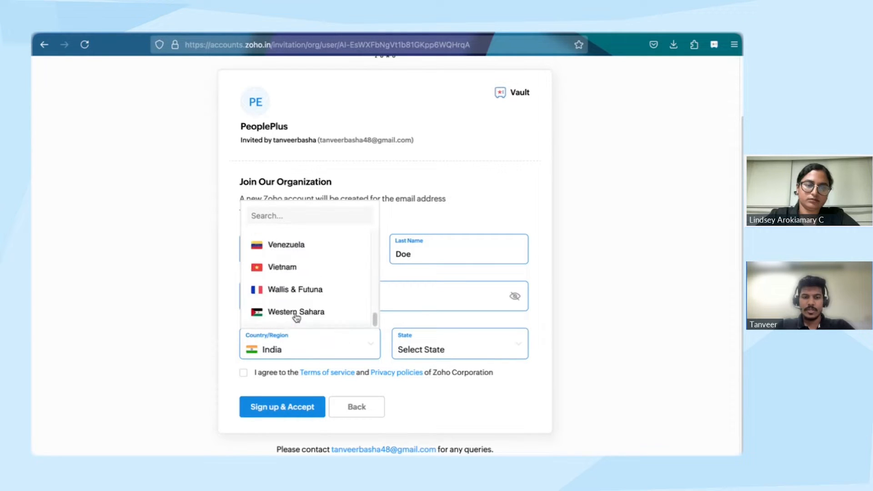
pyautogui.click(292, 296)
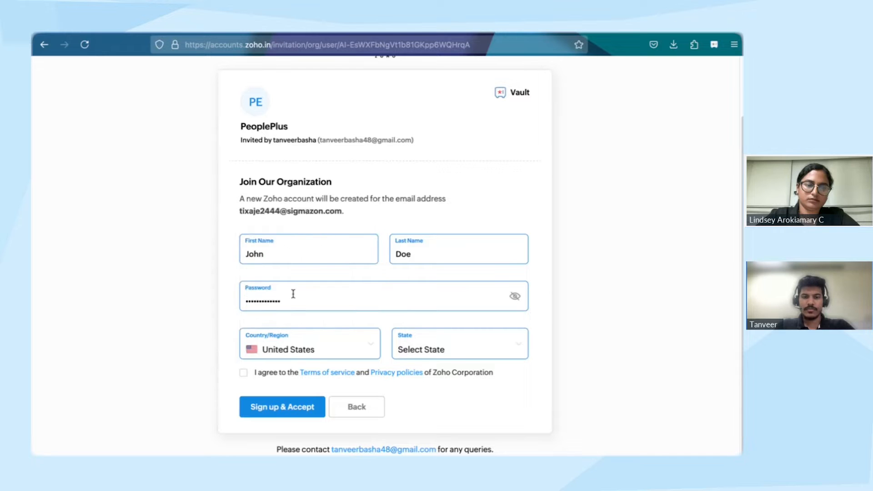
pyautogui.click(425, 352)
pyautogui.click(424, 313)
# - Agree to the terms of service and sign up to join the PeoplePlus organization
pyautogui.click(243, 374)
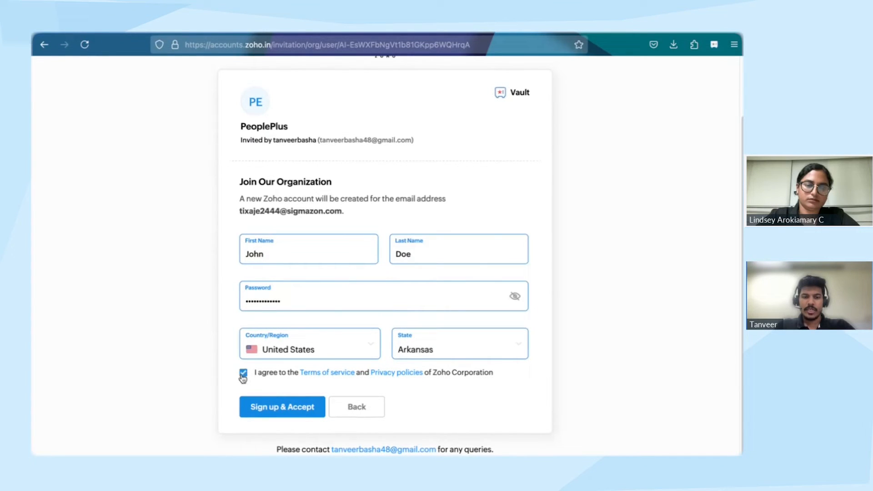
pyautogui.click(290, 414)
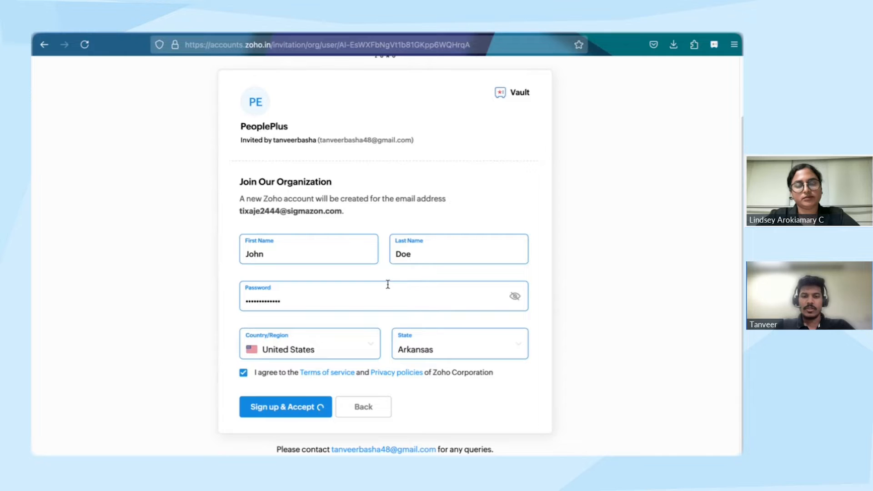
pyautogui.click(399, 274)
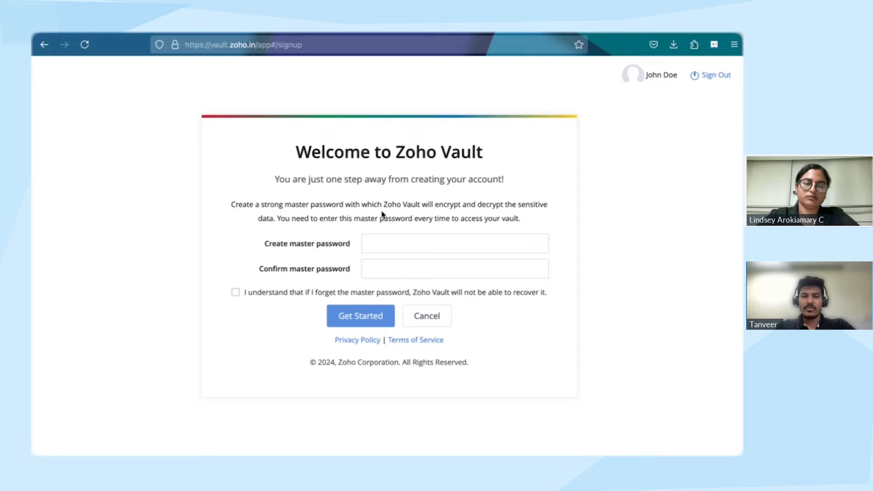
# - Create the Zoho Vault master password and confirm it
pyautogui.click(378, 250)
pyautogui.write('•••••••••••••')
pyautogui.press('Tab')
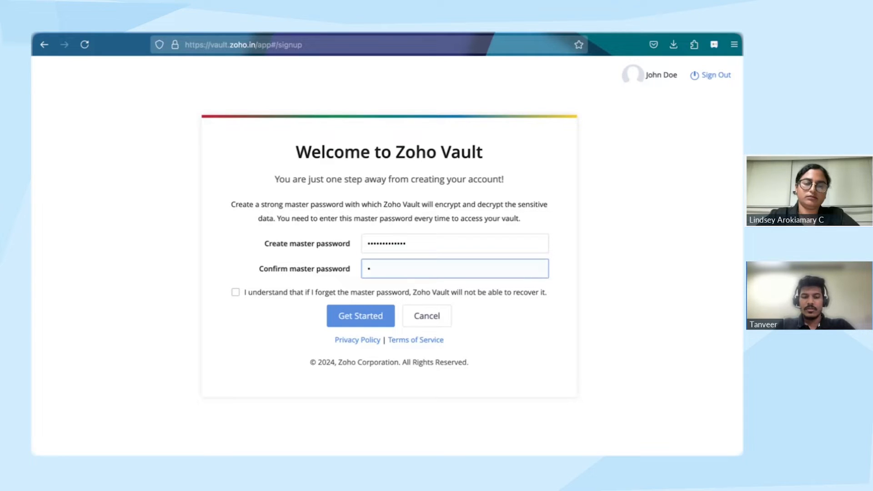
pyautogui.write('•••••••••••••')
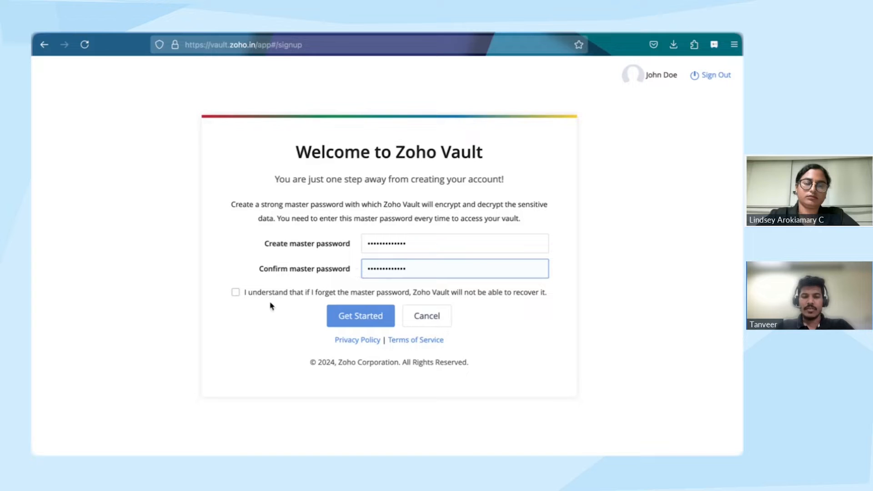
# - Acknowledge that the master password cannot be recovered and get started
pyautogui.click(236, 293)
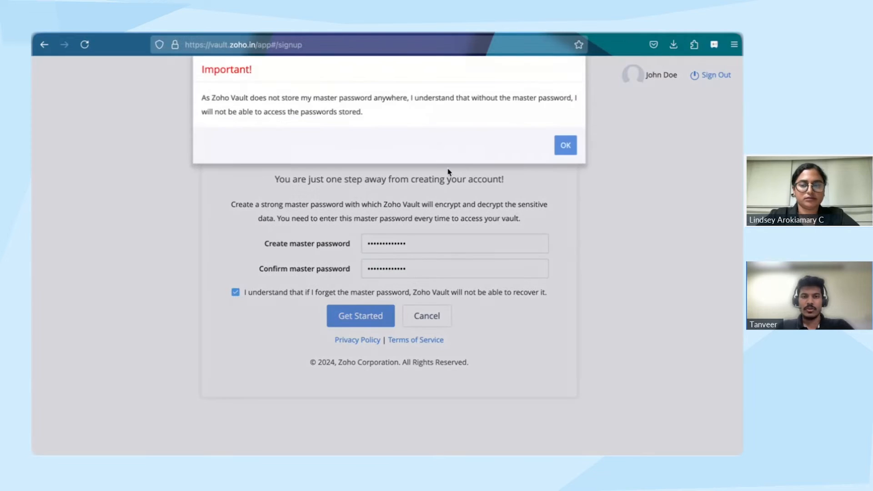
pyautogui.click(564, 145)
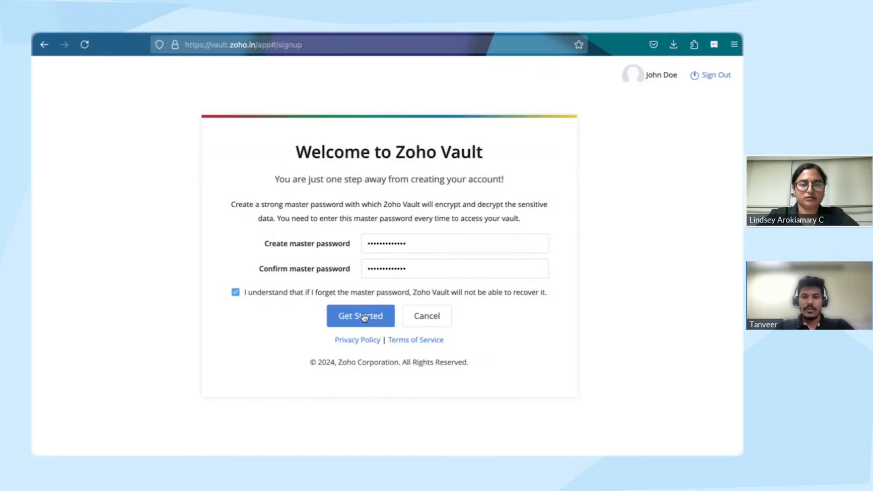
pyautogui.click(394, 321)
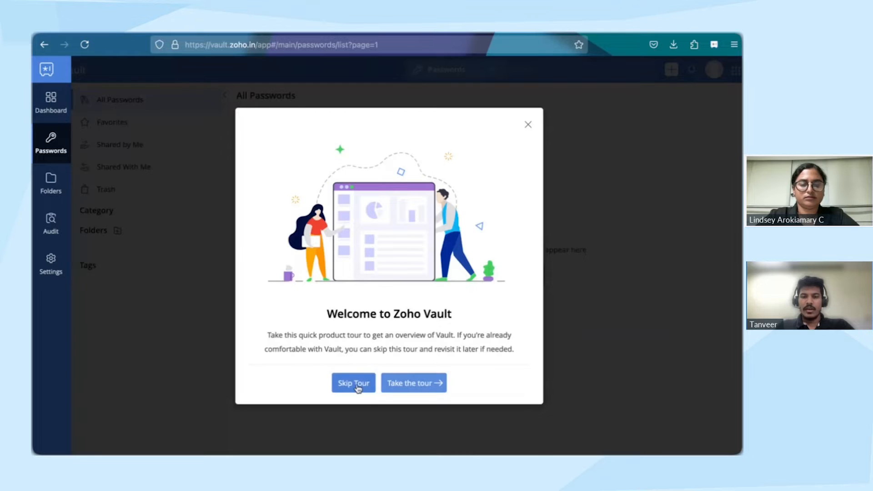
# - Skip the tour and add a new password entry named Dropbox from the suggestions
pyautogui.click(359, 383)
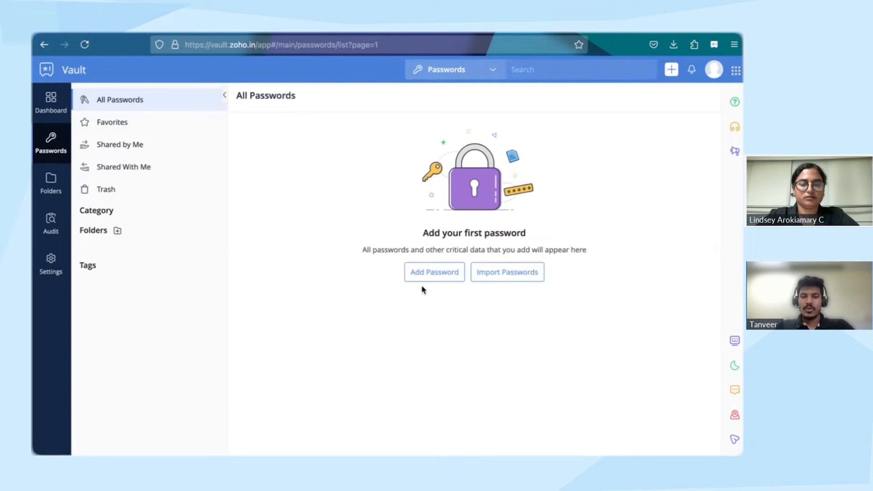
pyautogui.click(428, 273)
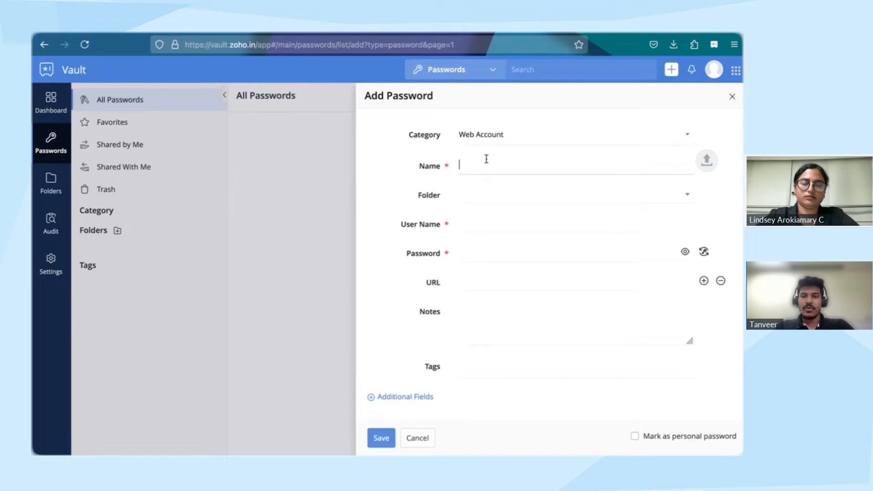
pyautogui.write('Dro')
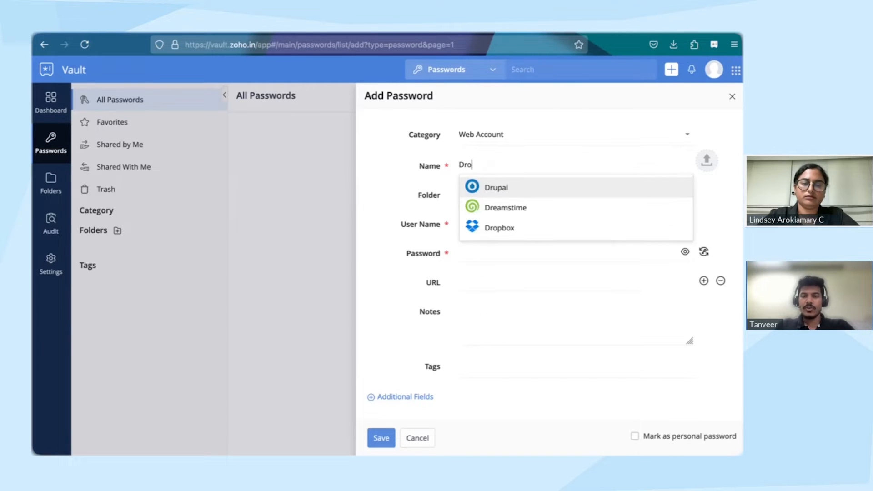
pyautogui.write('p')
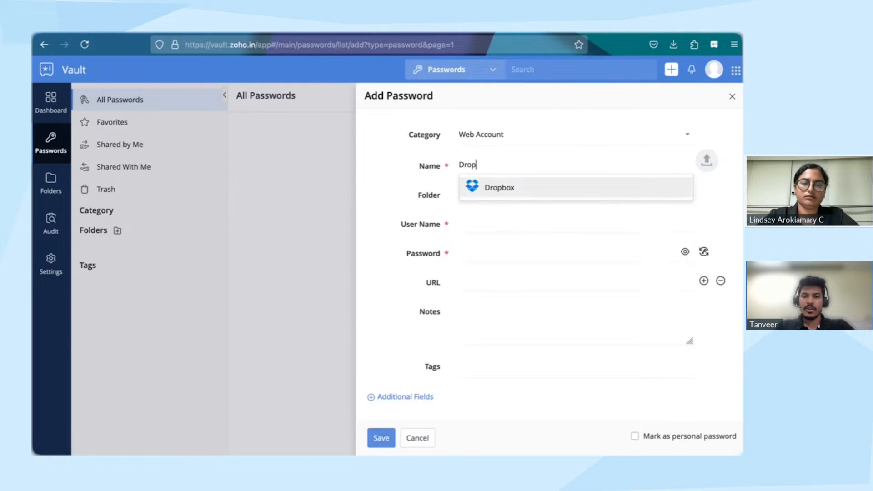
pyautogui.click(486, 193)
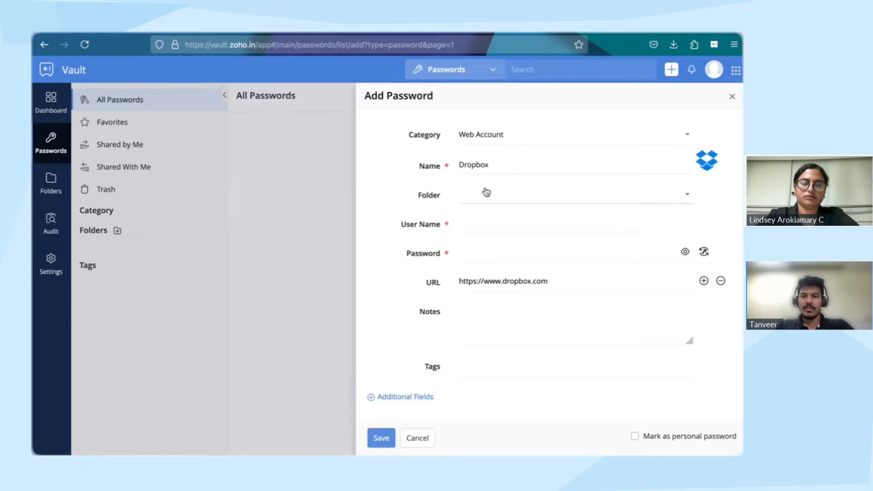
# - Fill in the entry's user name with the account e-mail from the suggestions
pyautogui.click(470, 223)
pyautogui.write('tanve')
pyautogui.click(490, 240)
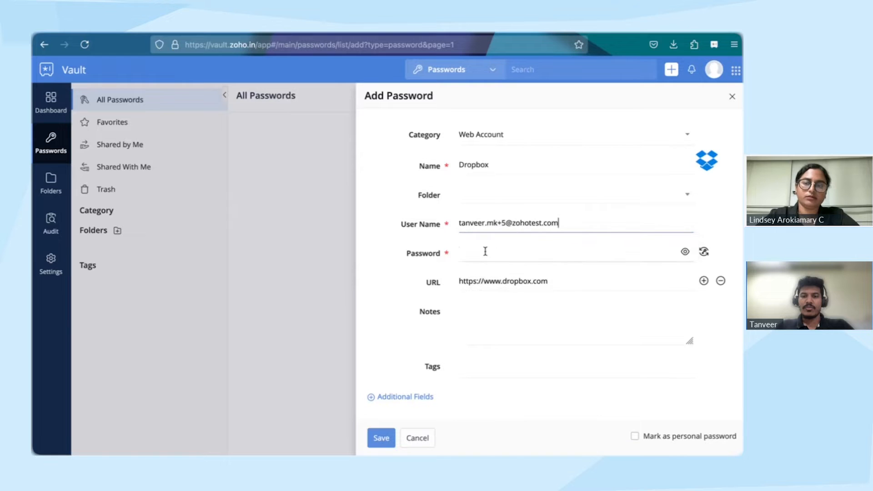
# - Try the password generator with a 9-character length and an 8-word passphrase, then close it unused
pyautogui.click(704, 253)
pyautogui.moveTo(674, 342); pyautogui.dragTo(518, 342)
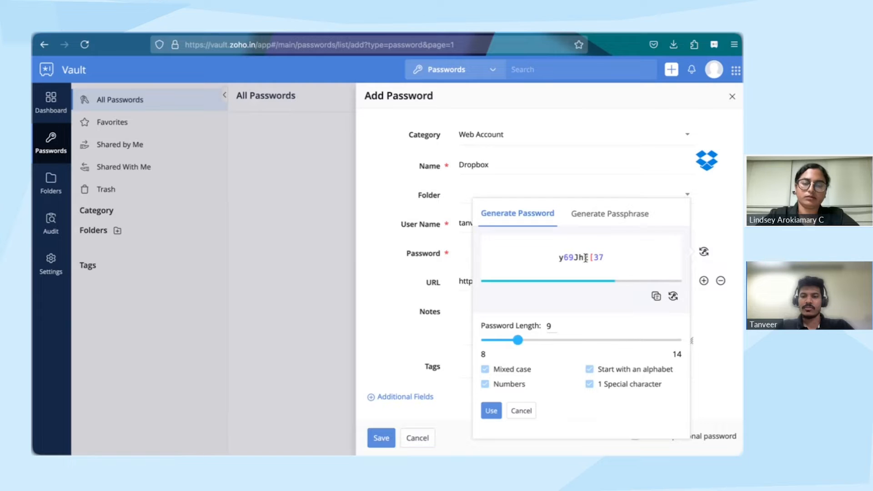
pyautogui.click(596, 217)
pyautogui.moveTo(489, 342); pyautogui.dragTo(557, 340)
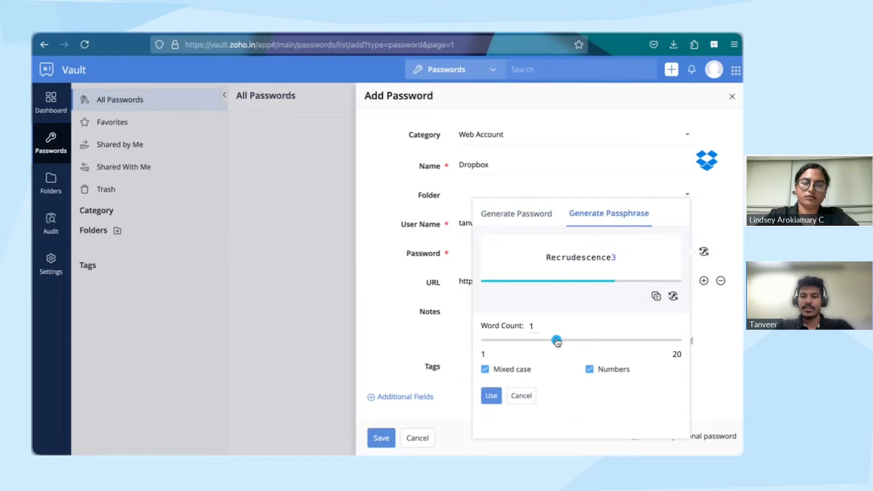
pyautogui.click(509, 221)
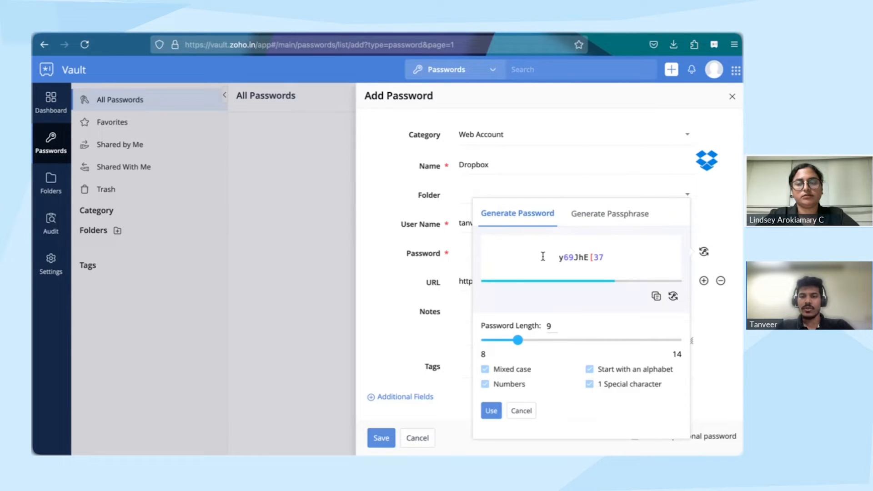
pyautogui.click(414, 268)
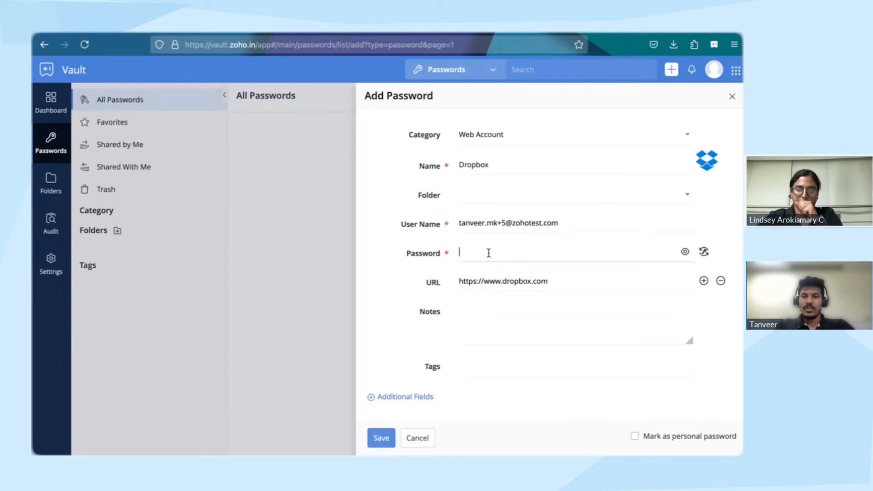
# - Enter the account password in the entry's password field, toggling its visibility
pyautogui.press('capslock')
pyautogui.write('Z')
pyautogui.press('BackSpace')
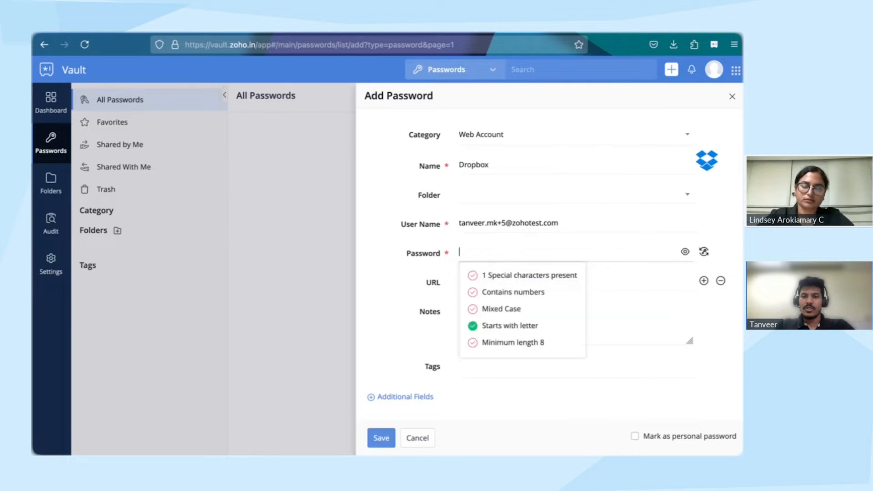
pyautogui.click(685, 254)
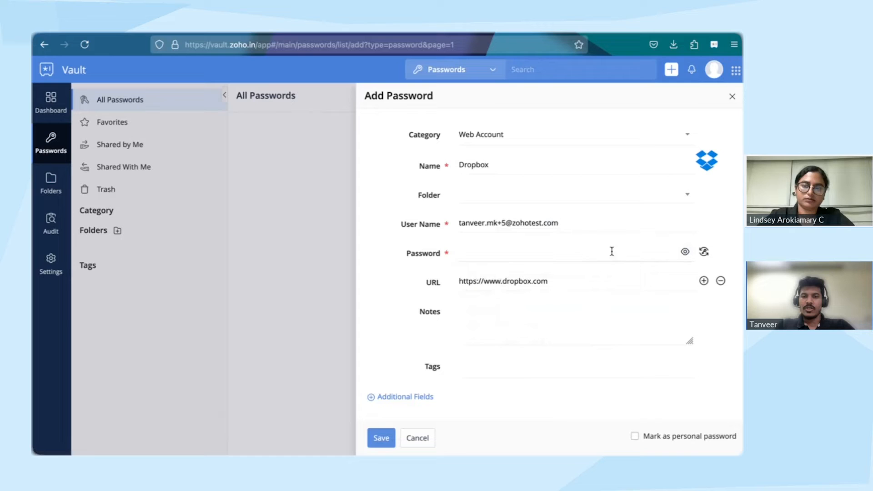
pyautogui.click(684, 251)
pyautogui.click(600, 253)
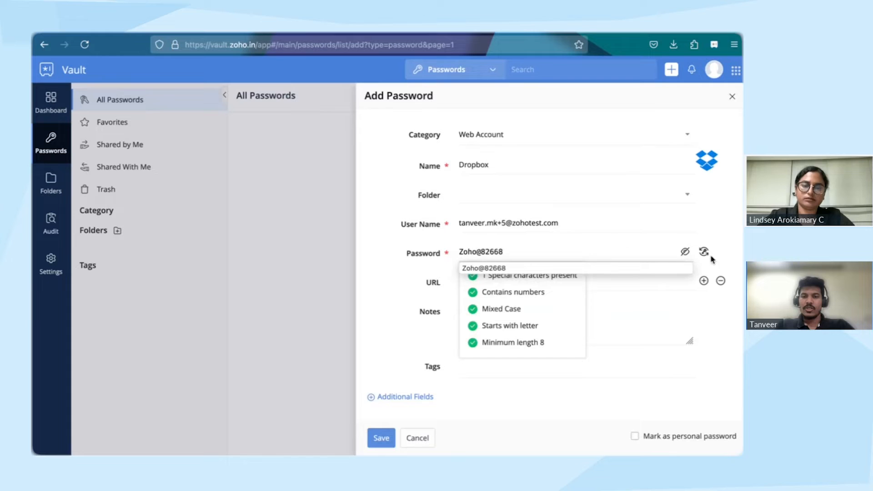
pyautogui.click(684, 251)
pyautogui.click(570, 282)
pyautogui.write('/login')
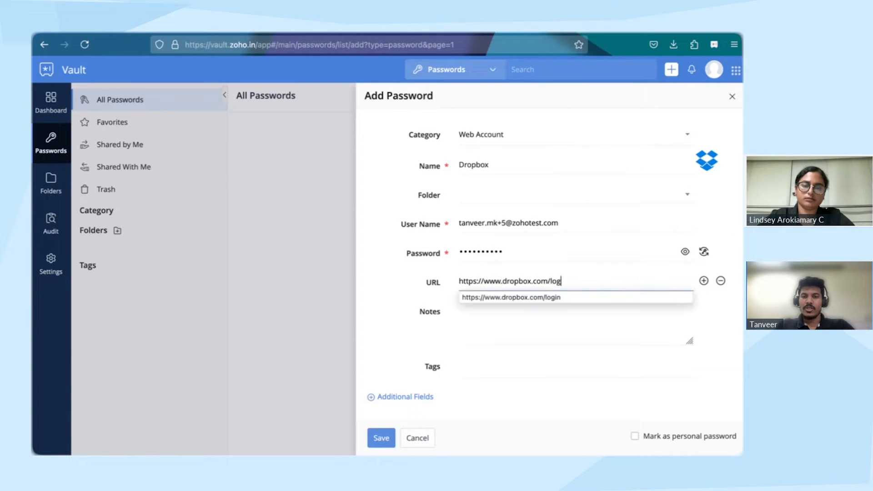
pyautogui.click(439, 309)
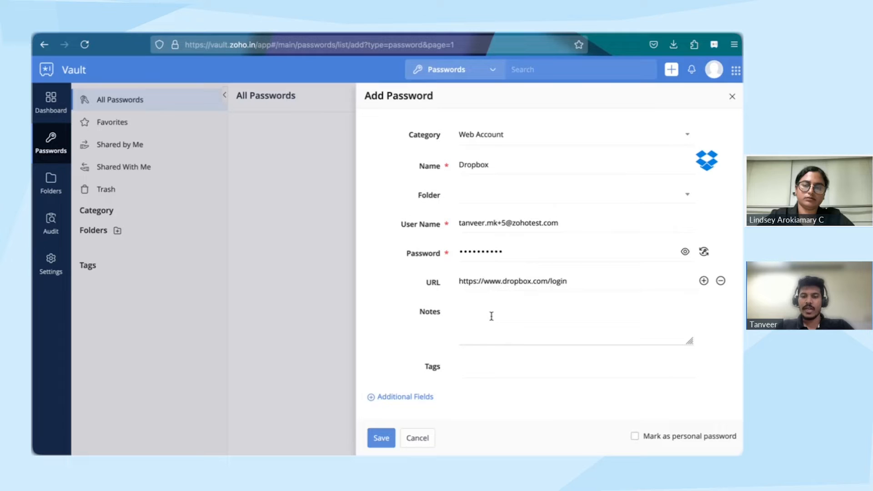
pyautogui.click(507, 321)
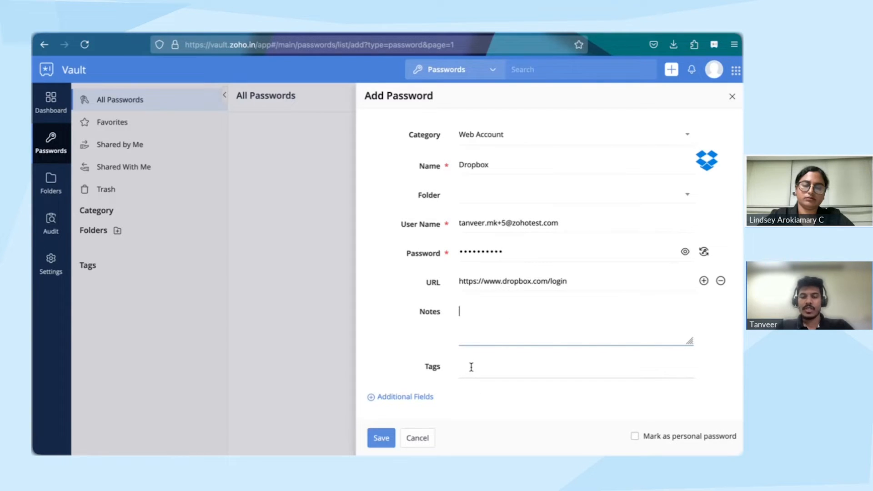
pyautogui.click(373, 403)
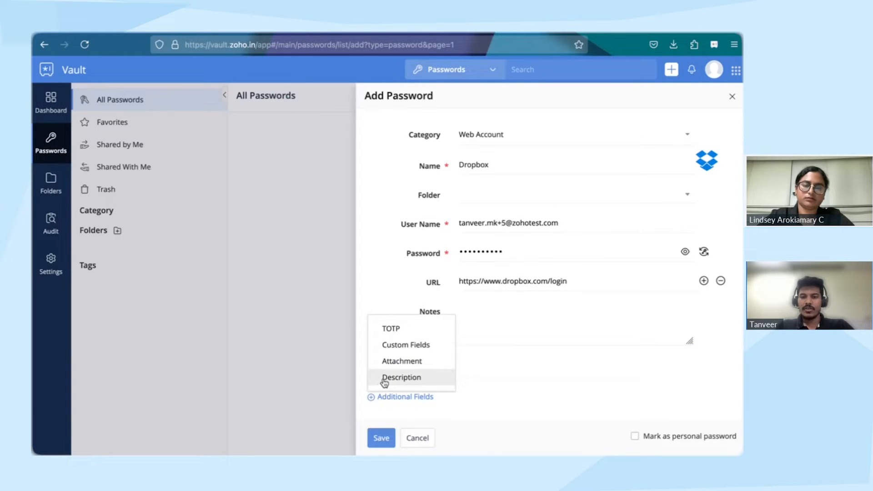
pyautogui.click(401, 330)
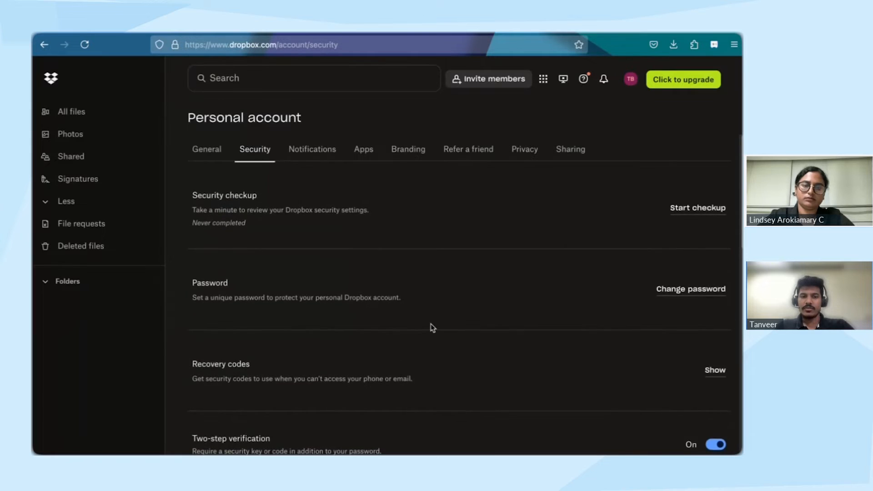
# - In Dropbox security settings, edit the two-step verification method and enter the account password
pyautogui.scroll(-4, 430, 327)
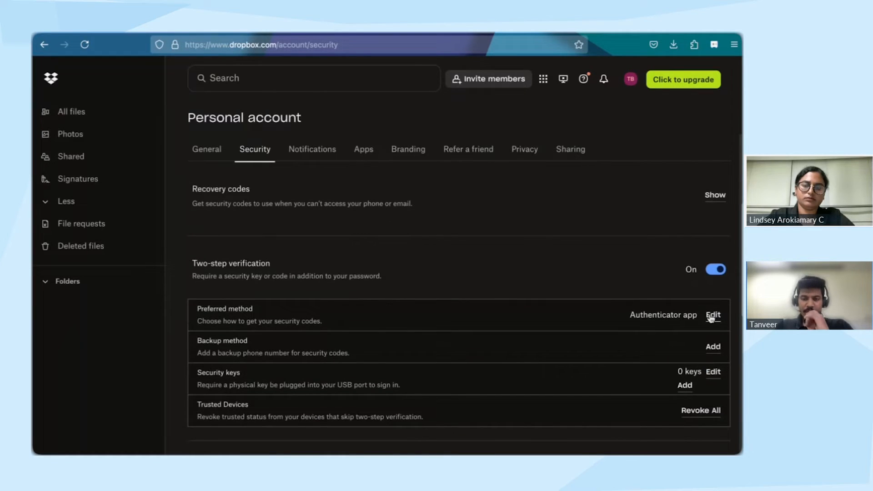
pyautogui.click(712, 315)
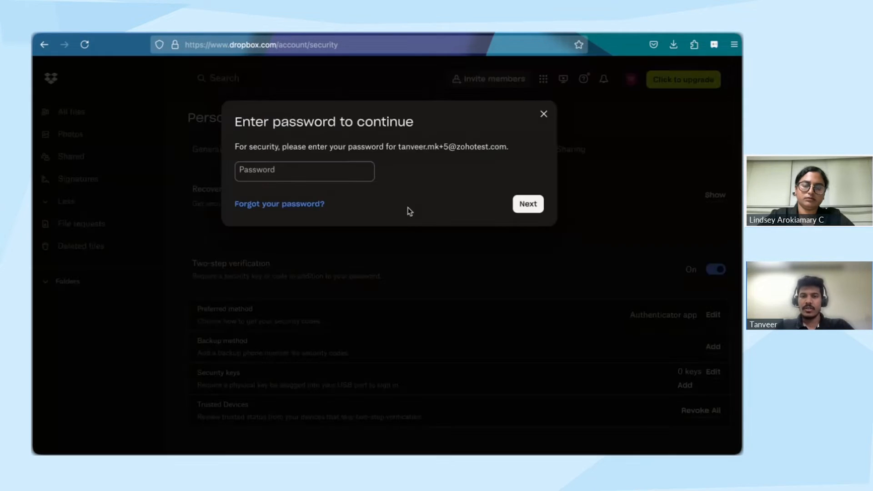
pyautogui.click(291, 175)
pyautogui.write('••••••••••')
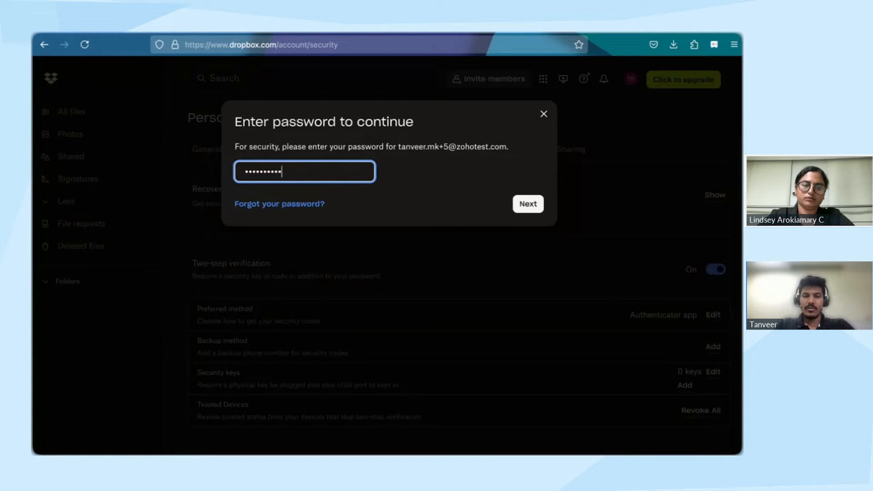
pyautogui.click(526, 203)
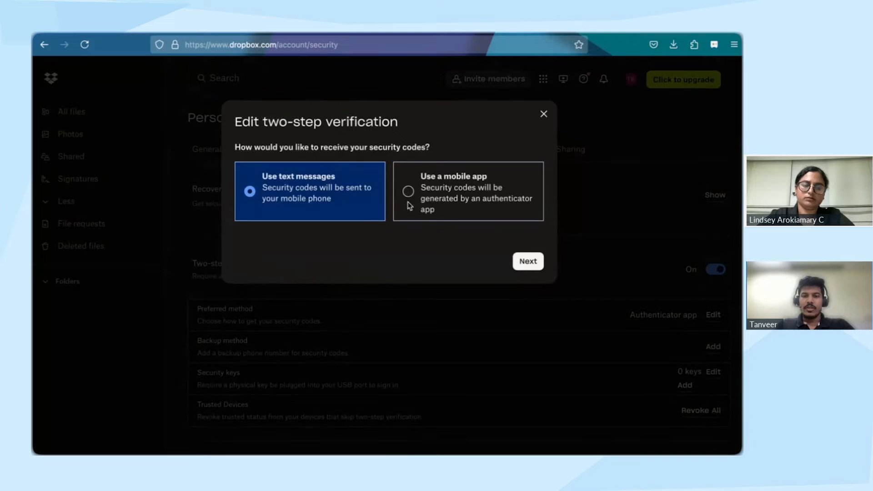
# - Switch verification to a mobile authenticator app and select the secret key shown for manual entry
pyautogui.click(412, 193)
pyautogui.click(523, 259)
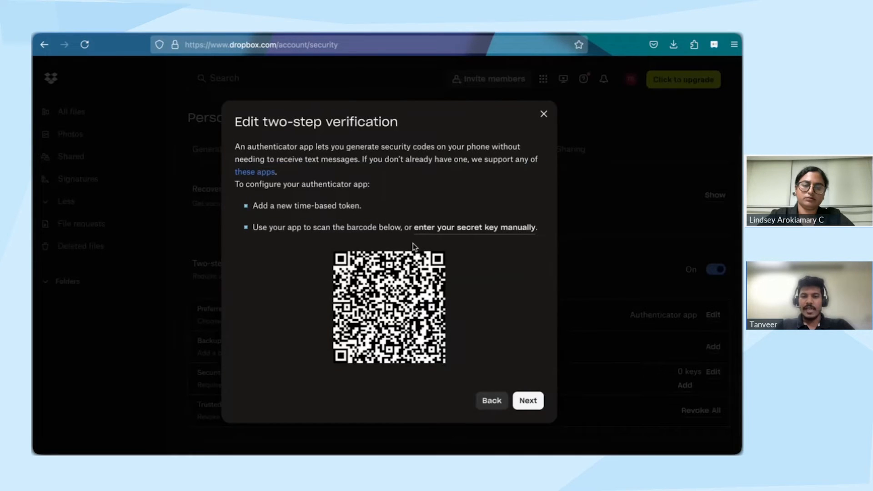
pyautogui.click(477, 231)
pyautogui.doubleClick(362, 256)
pyautogui.tripleClick(363, 255)
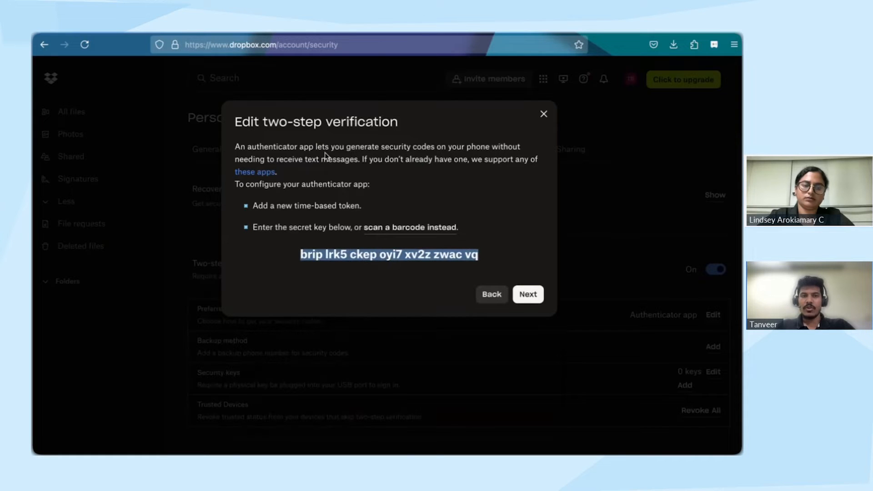
# - Paste the Dropbox secret key into the entry's TOTP Key field and copy the generated current TOTP code
pyautogui.click(136, 28)
pyautogui.click(480, 227)
pyautogui.hotkey('ctrl', 'v')
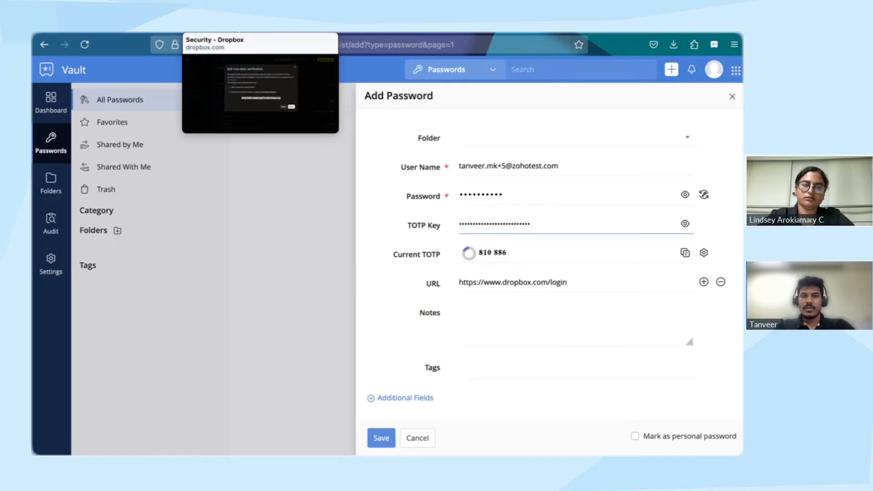
pyautogui.click(684, 252)
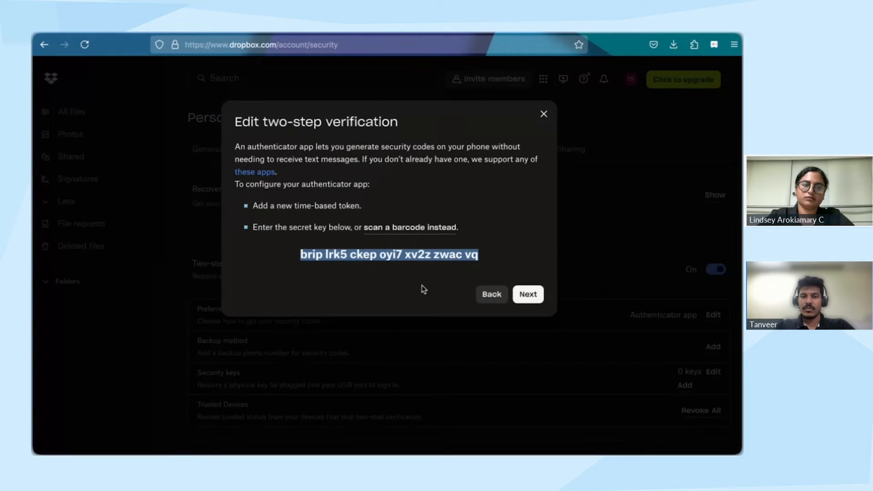
# - Confirm the authenticator setup in Dropbox by entering the copied 6-digit verification code
pyautogui.click(528, 295)
pyautogui.click(271, 186)
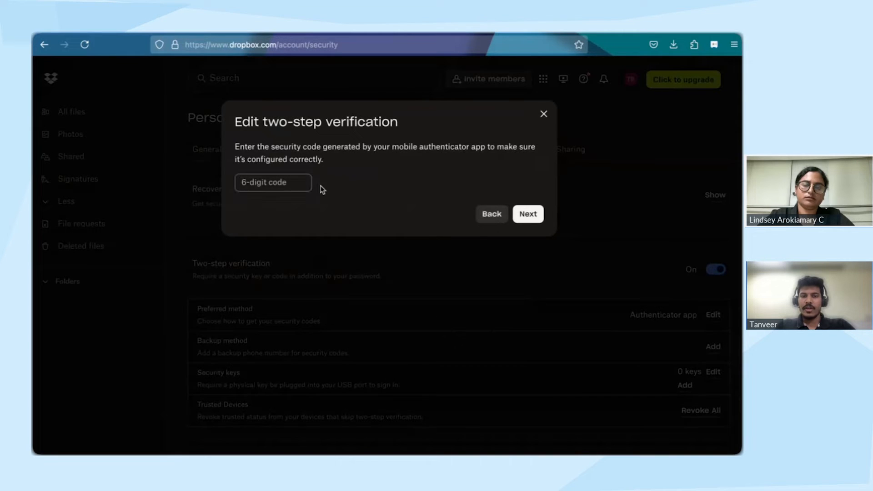
pyautogui.hotkey('ctrl', 'v')
pyautogui.click(527, 214)
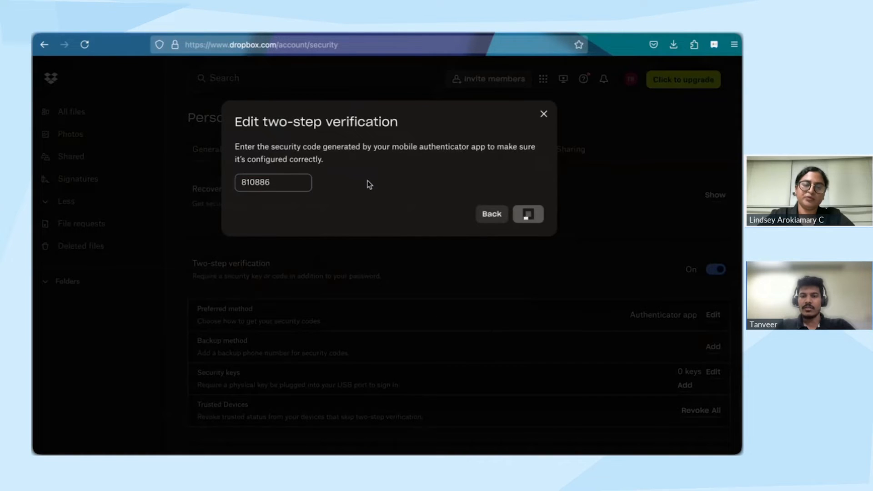
pyautogui.click(523, 286)
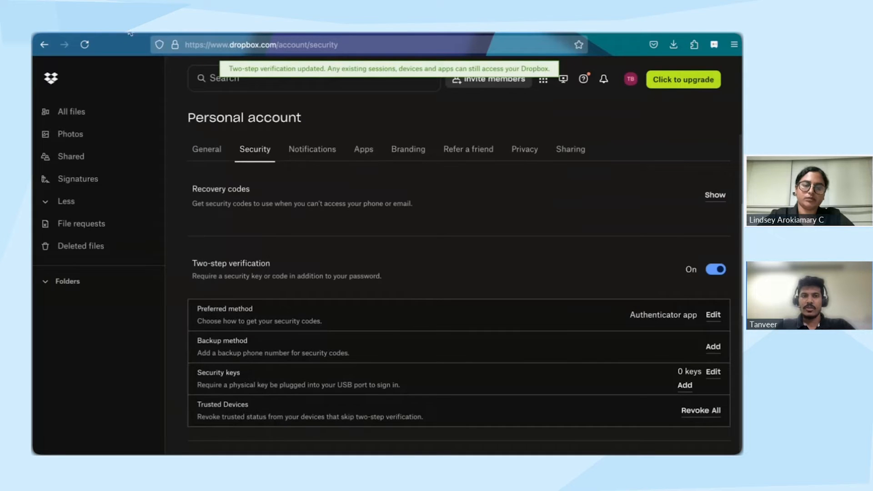
pyautogui.hotkey('ctrl', 'Tab')
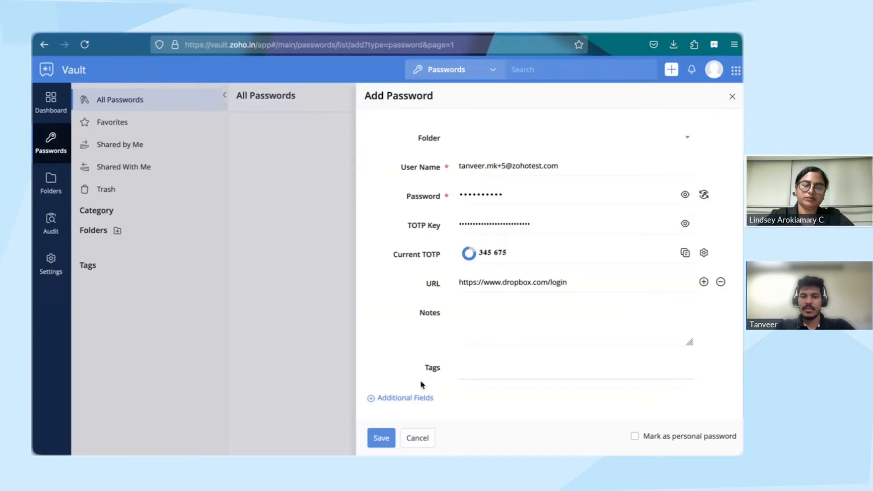
pyautogui.click(371, 399)
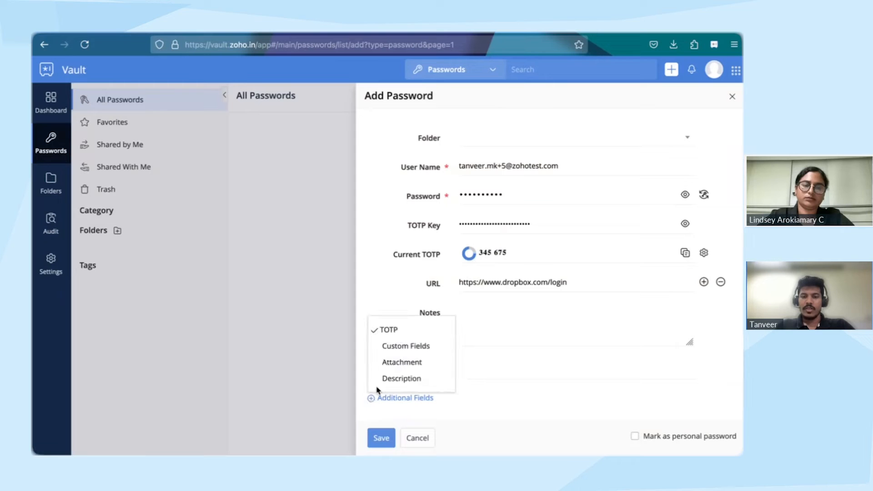
pyautogui.click(399, 347)
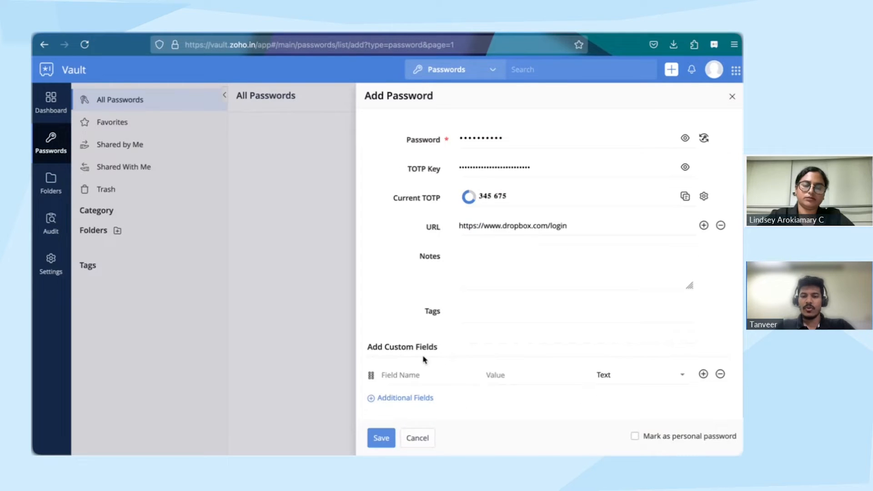
pyautogui.click(404, 375)
pyautogui.write('f')
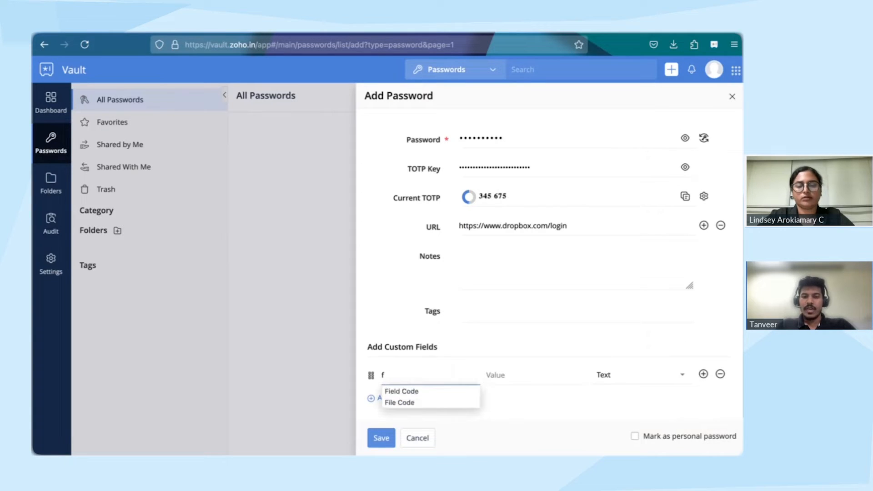
pyautogui.click(412, 401)
pyautogui.click(508, 374)
pyautogui.click(654, 382)
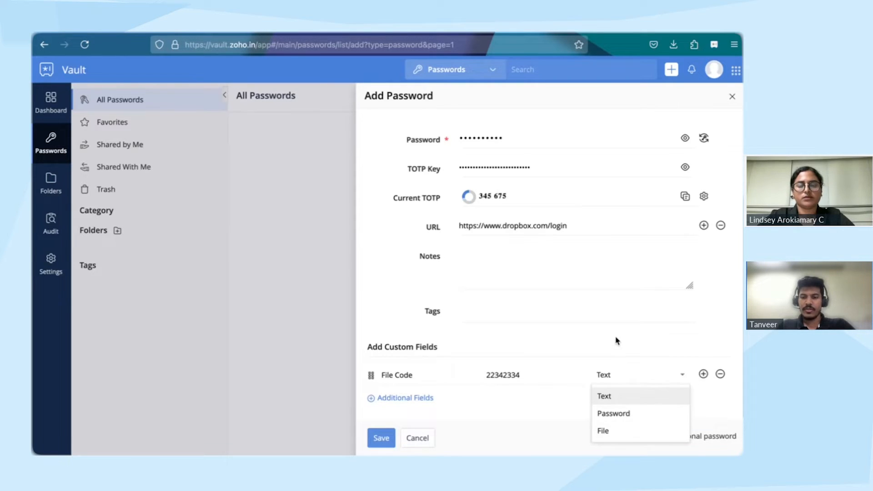
pyautogui.click(617, 341)
# - Add a file attachment field to the Dropbox entry
pyautogui.click(371, 398)
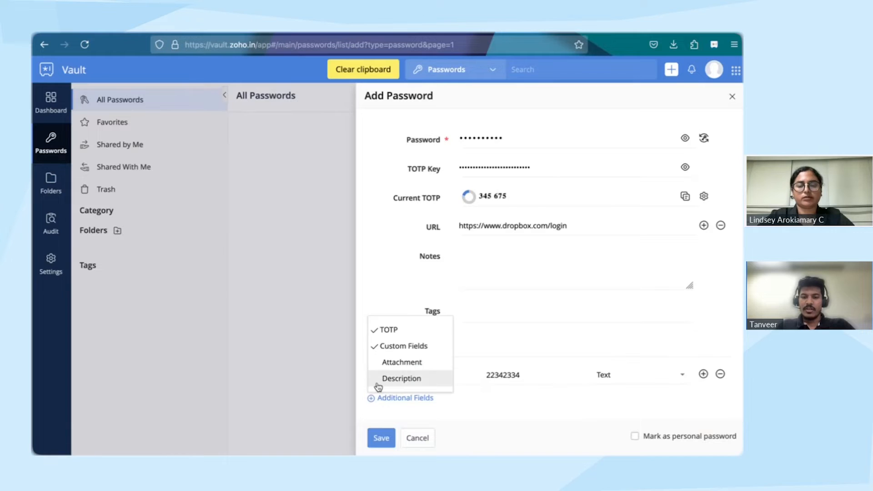
pyautogui.click(386, 363)
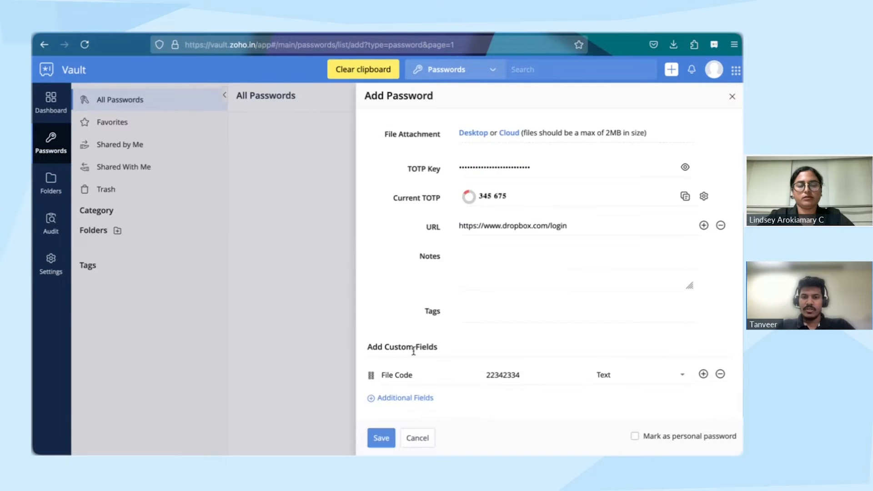
pyautogui.scroll(2, 413, 352)
pyautogui.scroll(-2, 412, 354)
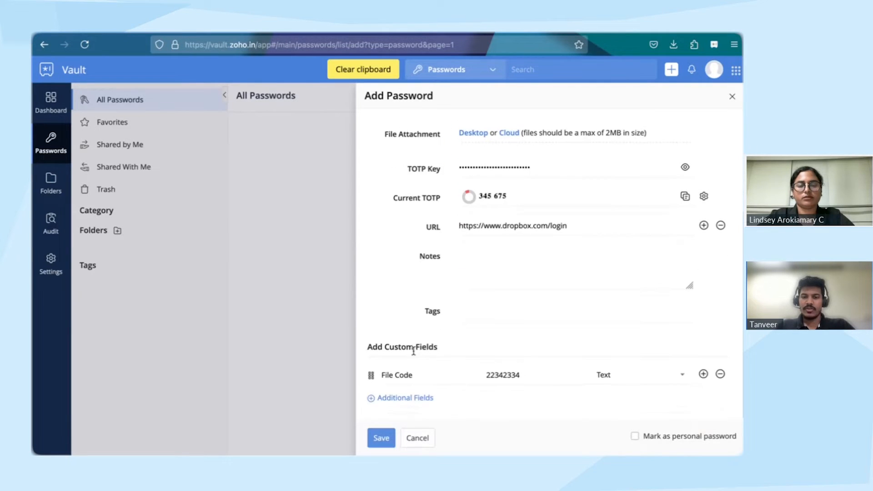
# - Add a description reading "File storage and sharing software." and save the Dropbox entry
pyautogui.click(371, 398)
pyautogui.click(392, 379)
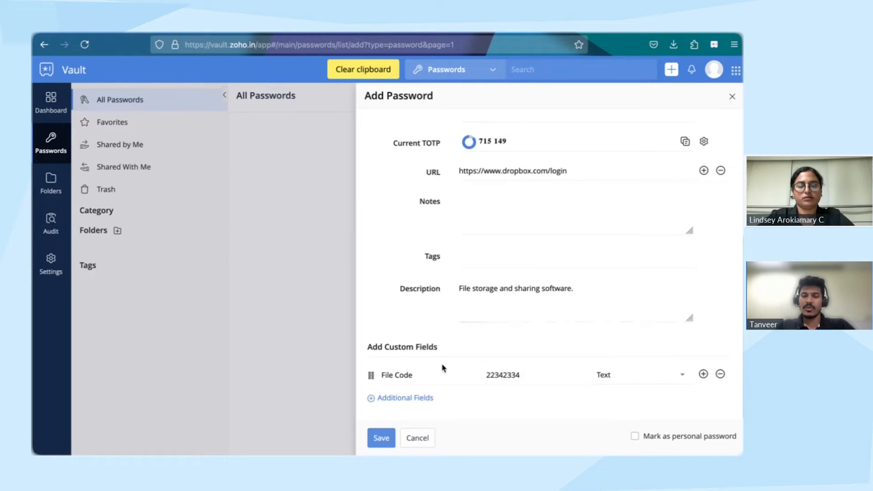
pyautogui.click(381, 438)
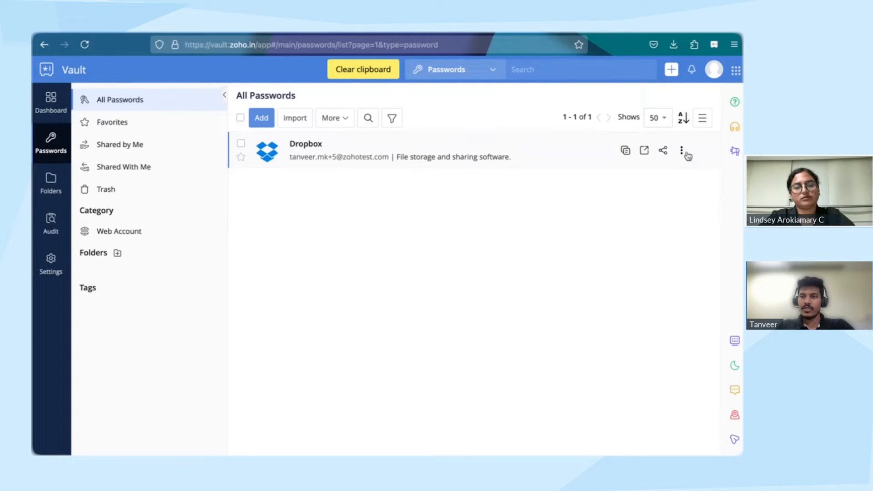
# - Open the saved Dropbox entry's options and view its details
pyautogui.click(682, 151)
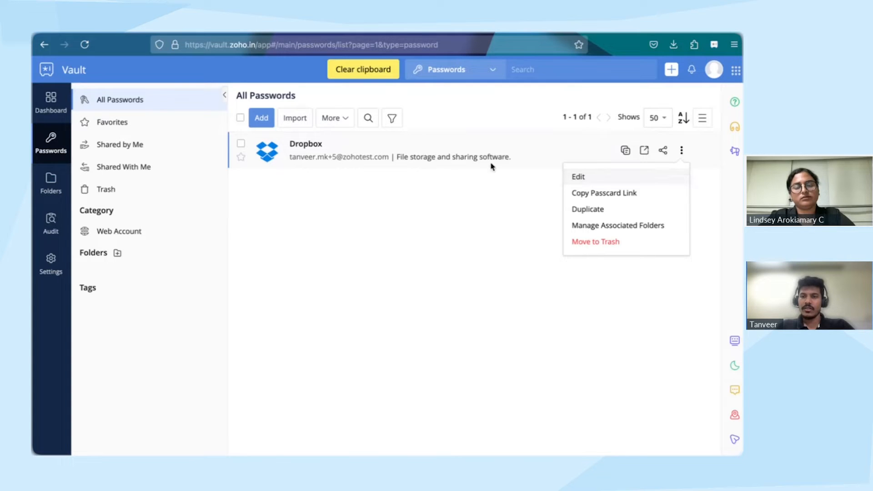
pyautogui.click(401, 158)
pyautogui.click(362, 144)
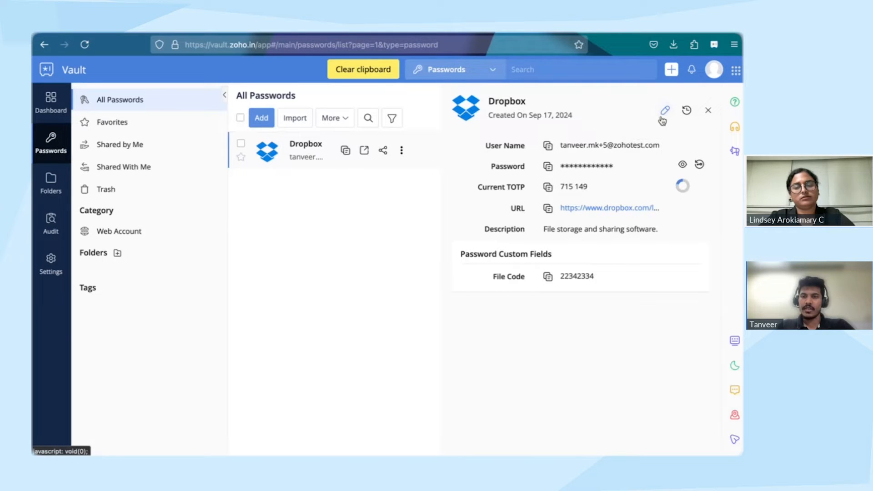
pyautogui.click(708, 112)
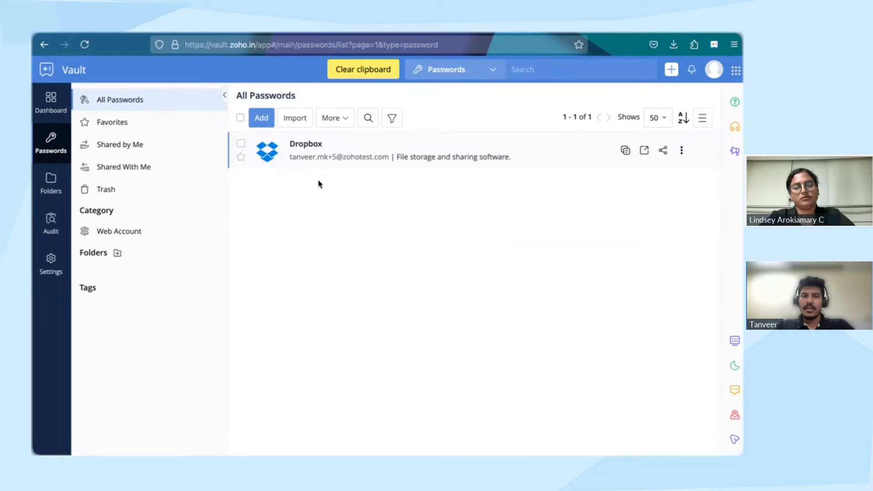
# - Start a new password entry and browse the Address, Bank Account and File Store category forms, including the attachment file picker
pyautogui.click(262, 118)
pyautogui.click(282, 163)
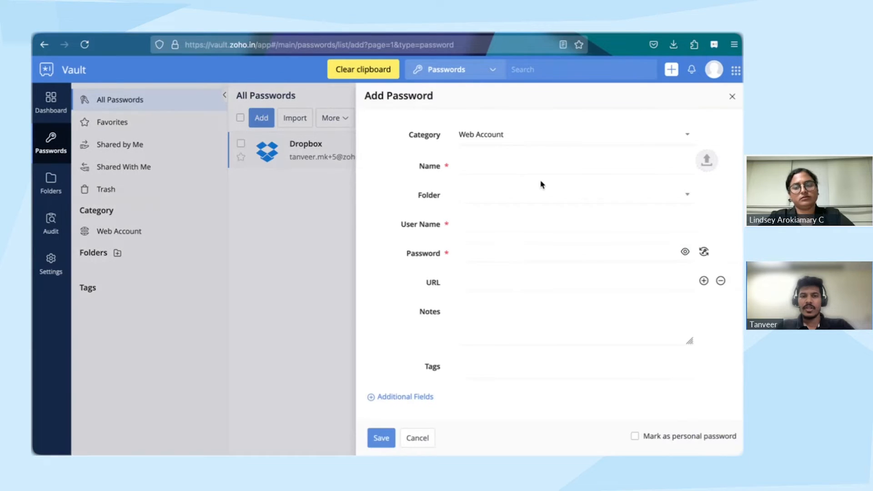
pyautogui.click(512, 137)
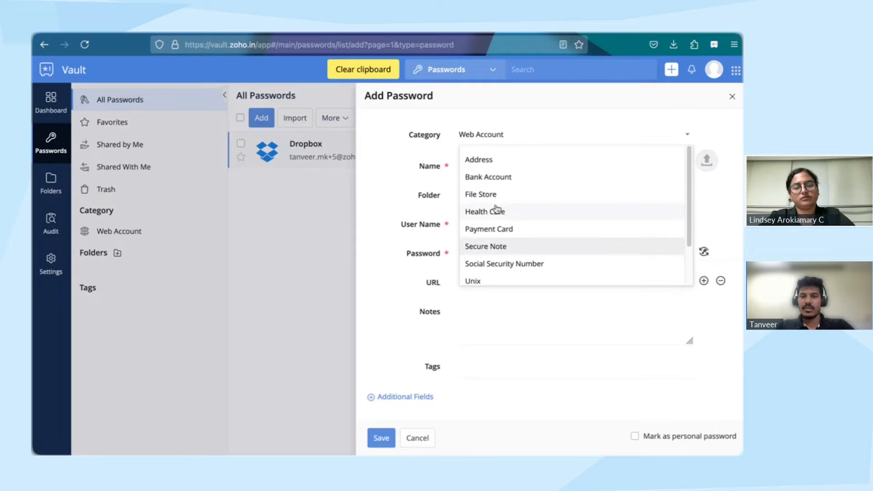
pyautogui.click(501, 157)
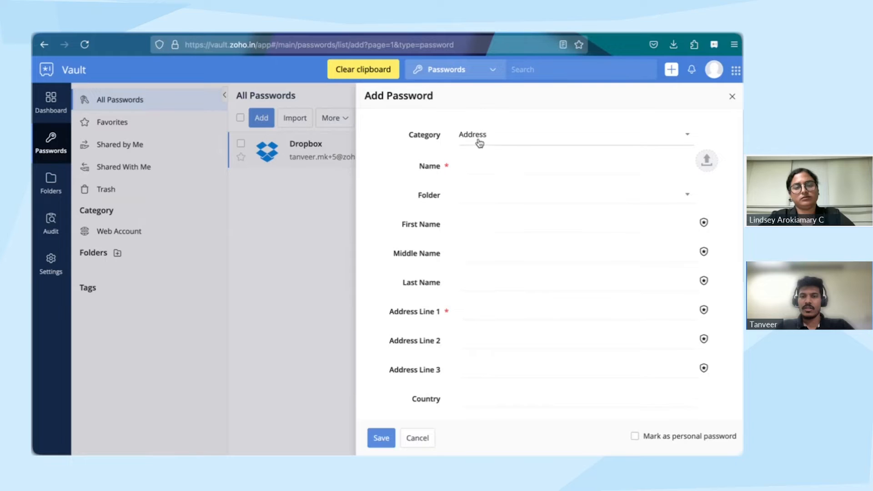
pyautogui.click(494, 140)
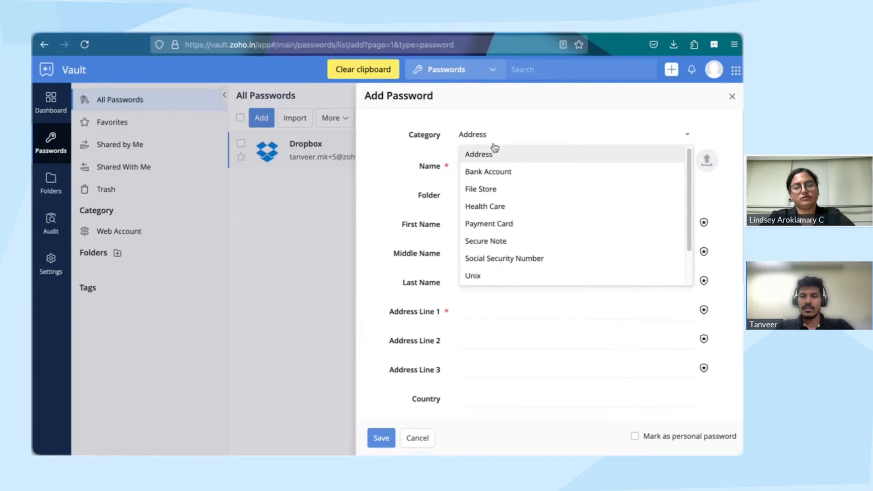
pyautogui.click(493, 172)
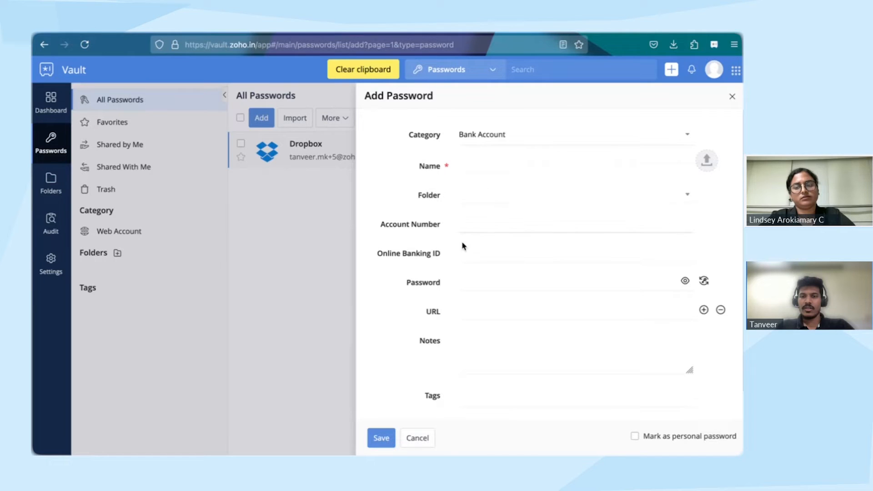
pyautogui.click(477, 147)
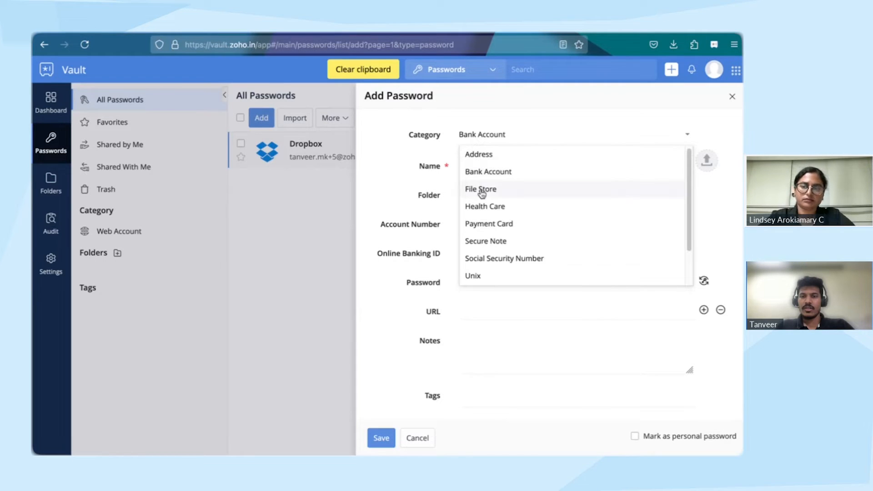
pyautogui.click(481, 189)
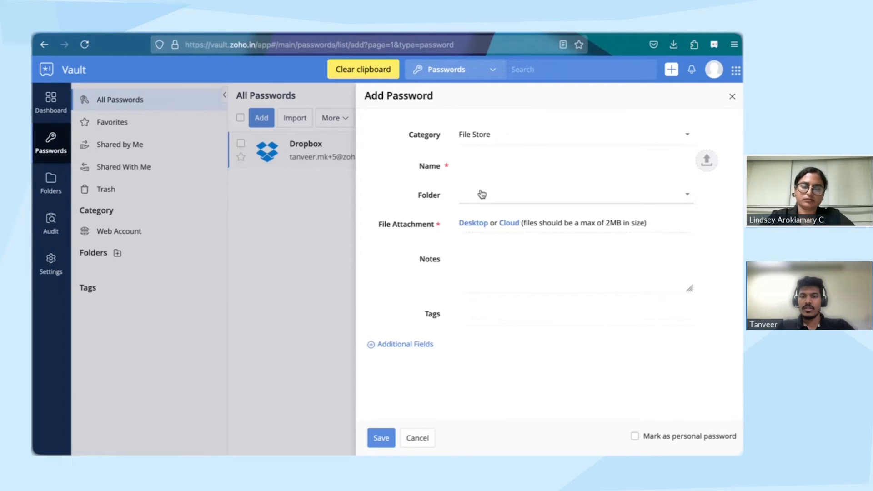
pyautogui.click(473, 223)
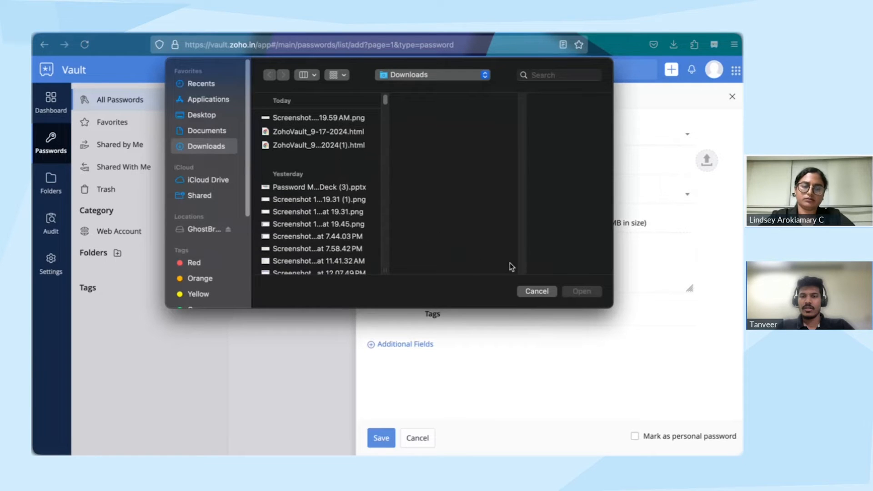
pyautogui.click(535, 291)
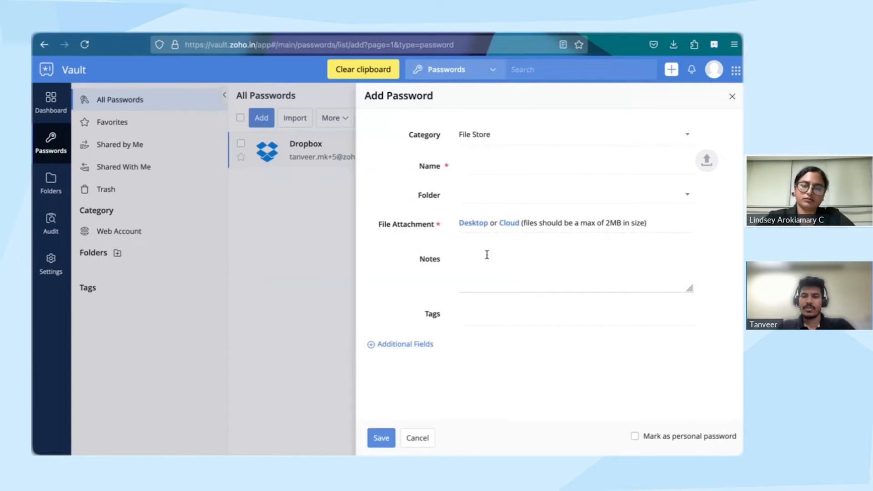
# - Browse the Payment Card, Secure Note and Web Account category forms, then cancel the new entry
pyautogui.click(488, 143)
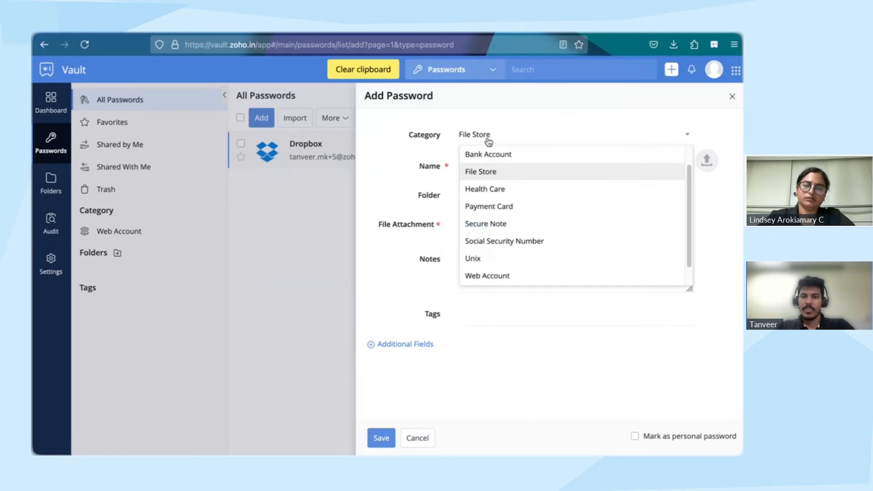
pyautogui.click(494, 206)
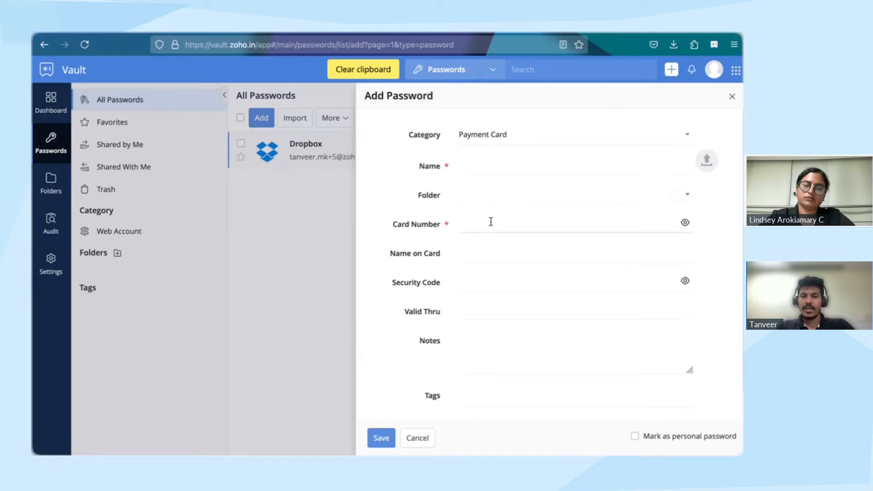
pyautogui.click(483, 137)
pyautogui.click(493, 211)
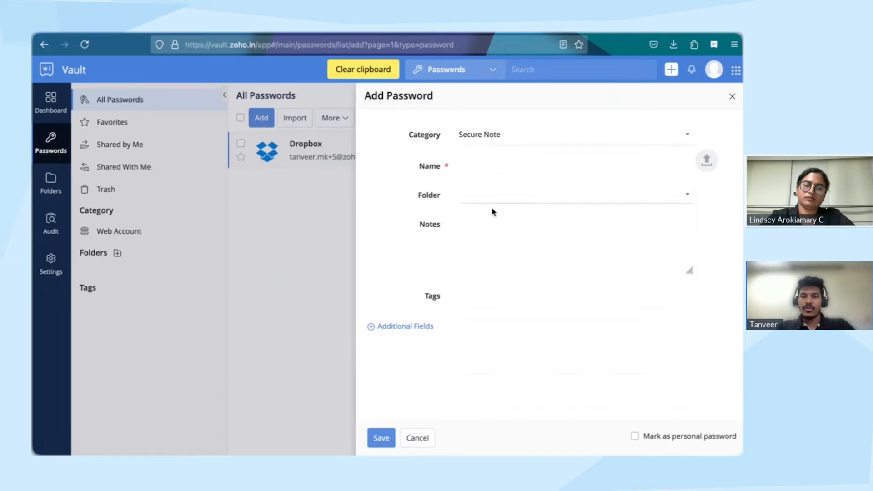
pyautogui.click(492, 143)
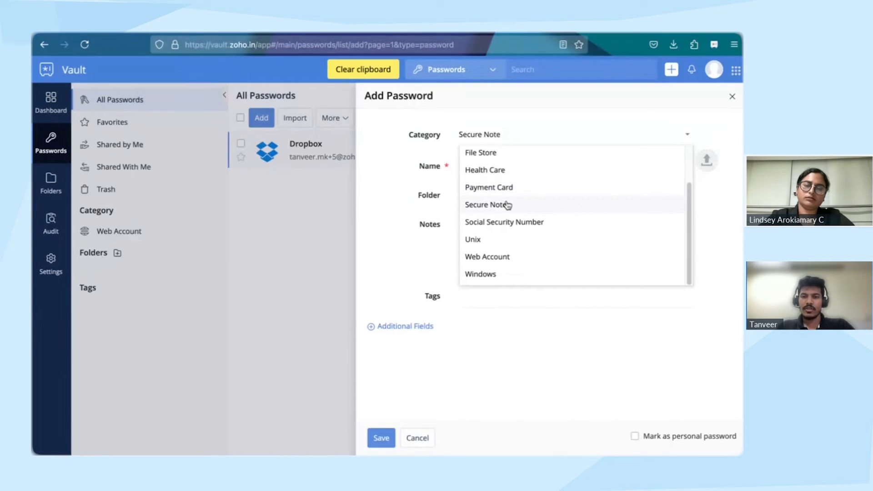
pyautogui.click(496, 255)
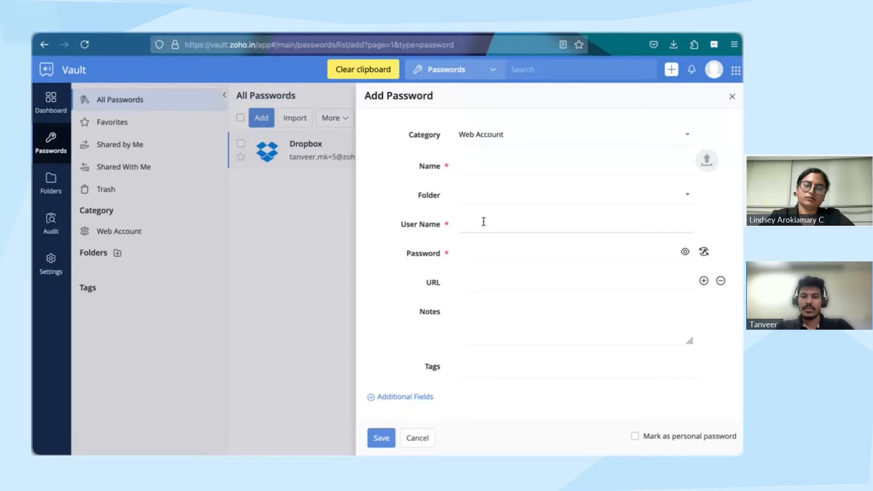
pyautogui.click(417, 438)
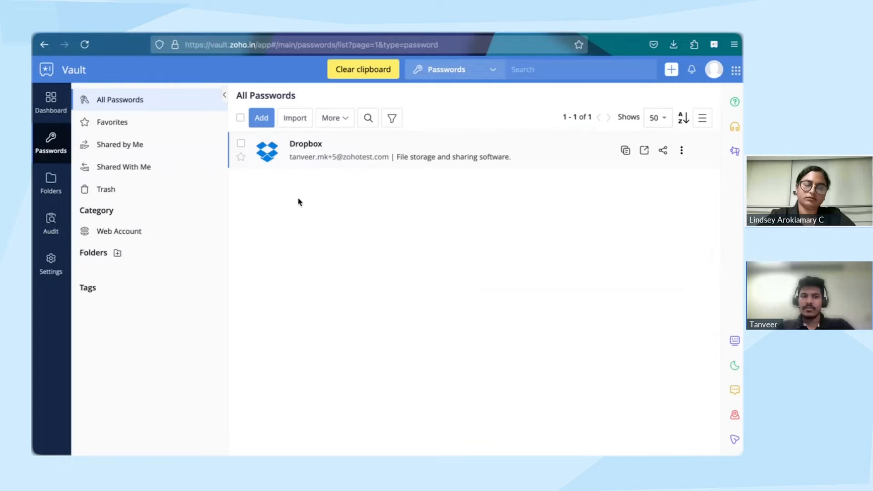
# - Mark the Dropbox entry as a favorite and check it in the Favorites list before returning to all passwords
pyautogui.click(241, 157)
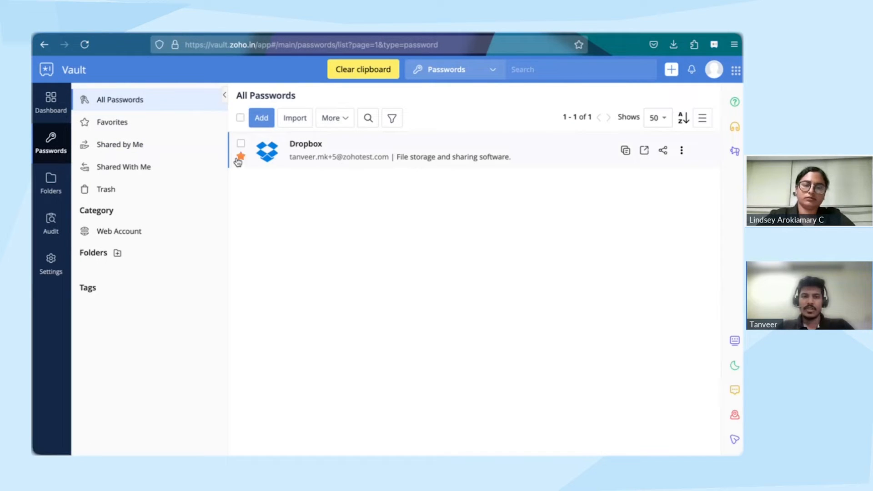
pyautogui.click(132, 125)
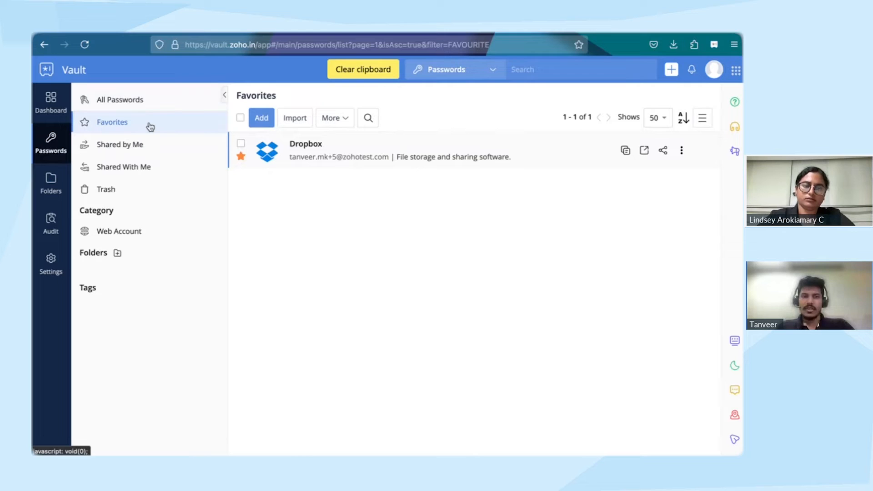
pyautogui.click(150, 104)
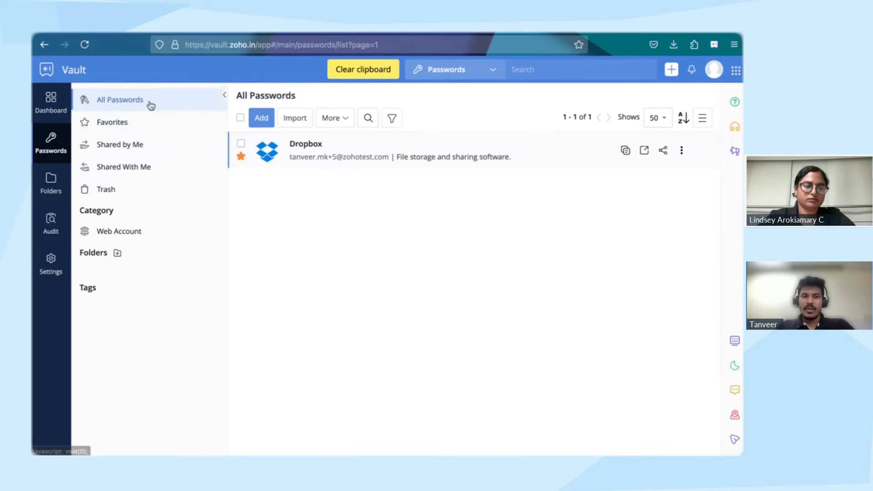
# - Add an Adobe site entry with a saved test user name and a generated 14-character password, and save it
pyautogui.click(260, 119)
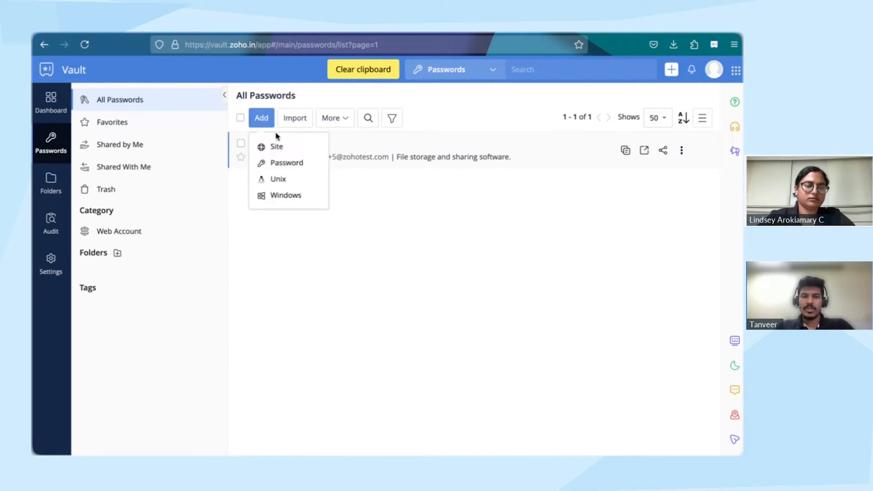
pyautogui.click(277, 146)
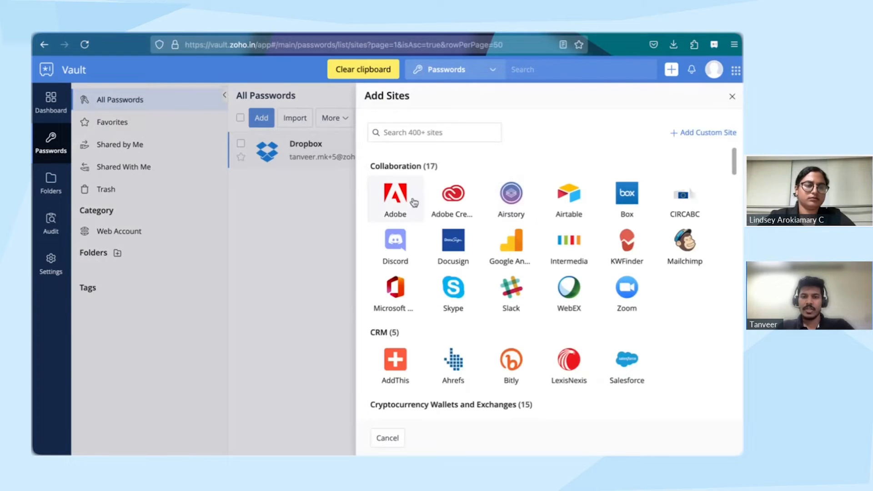
pyautogui.click(414, 203)
pyautogui.click(470, 189)
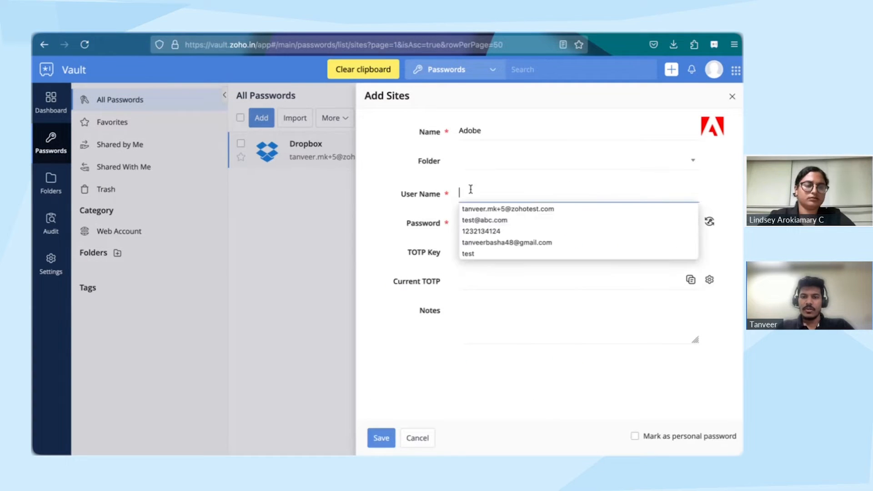
pyautogui.click(484, 220)
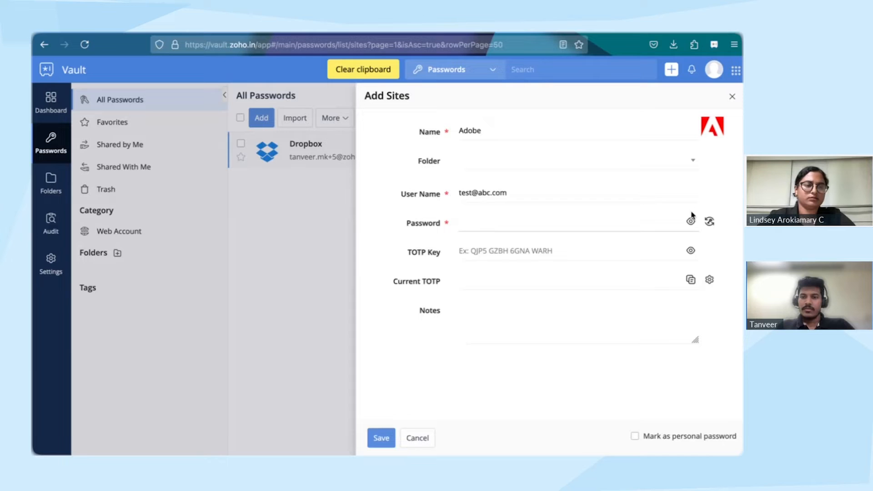
pyautogui.click(709, 223)
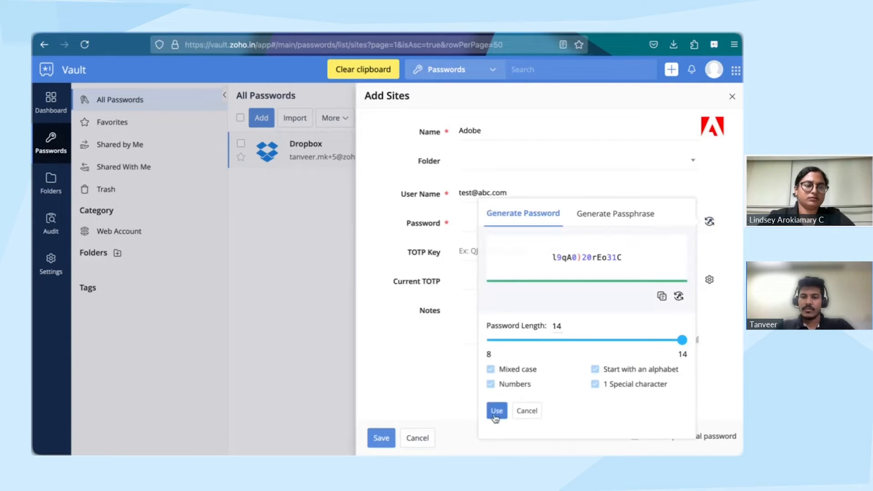
pyautogui.click(496, 411)
pyautogui.click(380, 438)
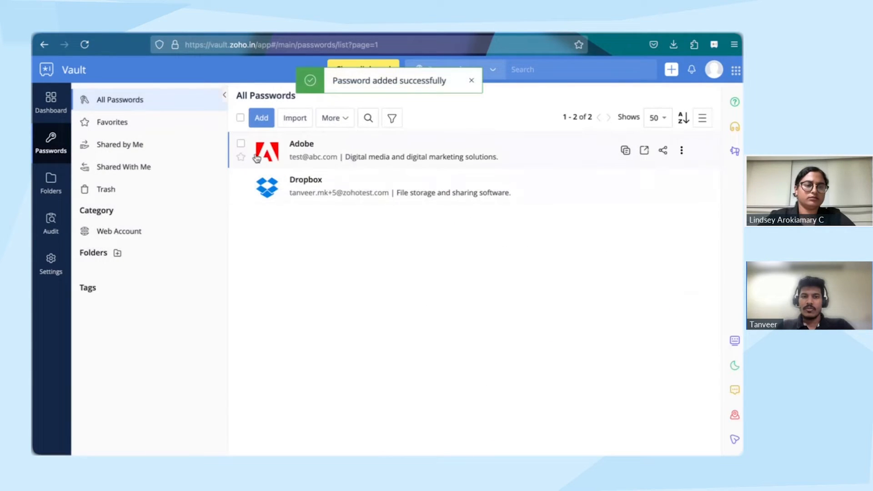
# - Move the Adobe entry to the trash
pyautogui.click(240, 144)
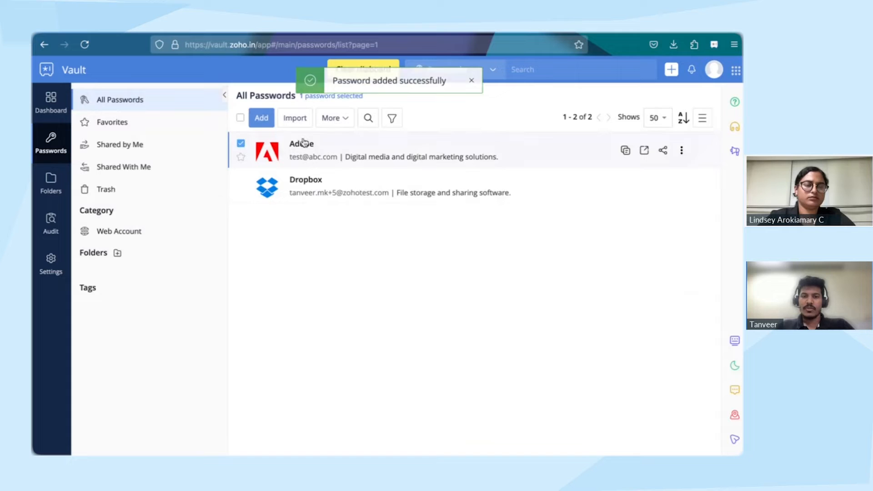
pyautogui.click(337, 119)
pyautogui.click(346, 323)
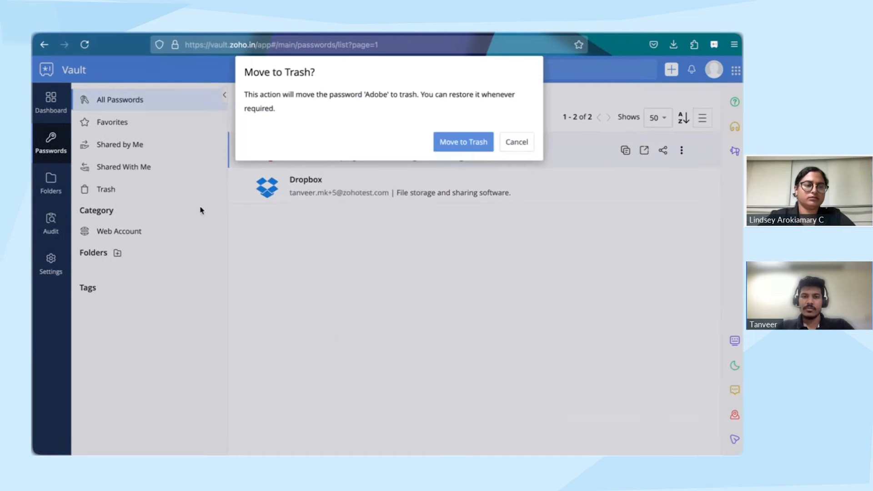
pyautogui.click(446, 140)
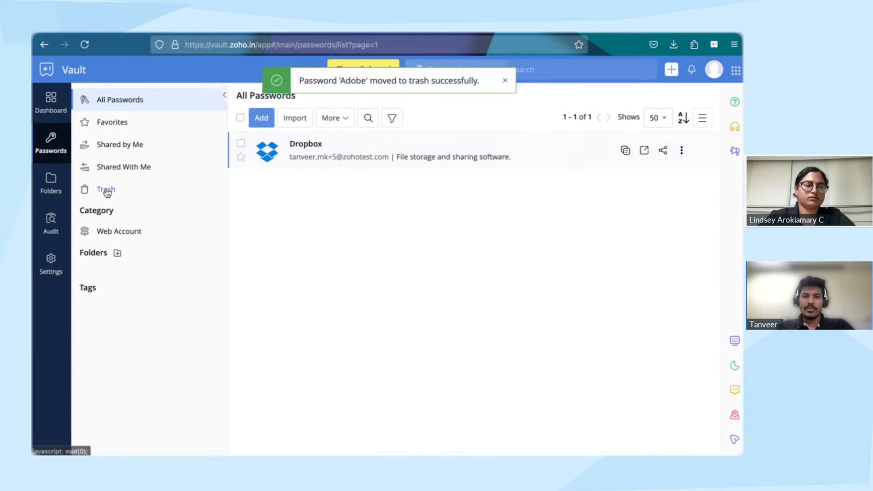
# - Restore the Adobe entry from the trash
pyautogui.click(106, 189)
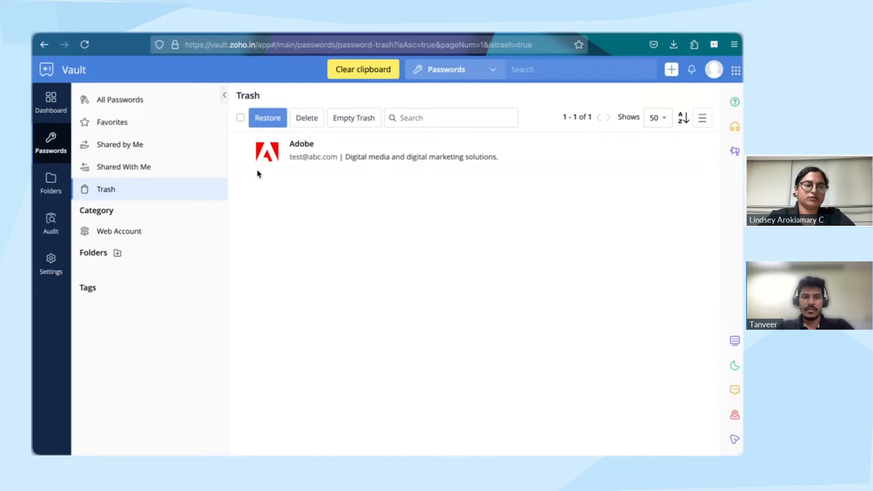
pyautogui.click(270, 119)
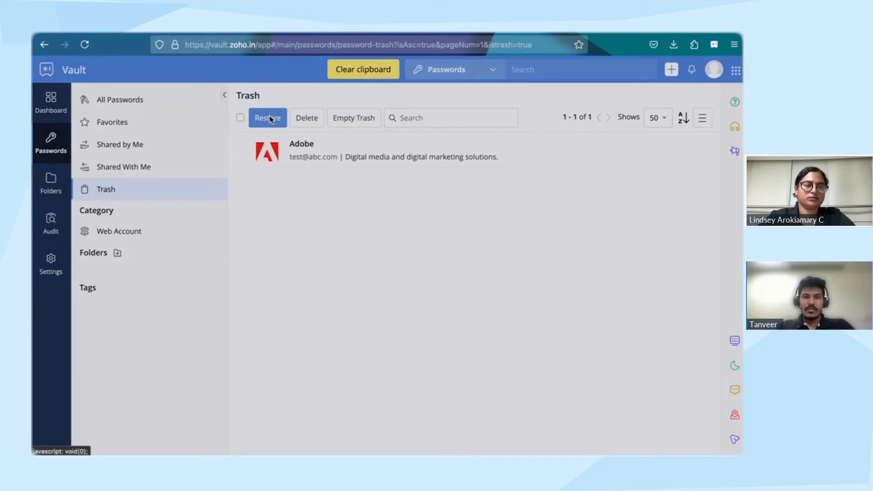
pyautogui.click(458, 109)
pyautogui.click(241, 143)
pyautogui.click(267, 119)
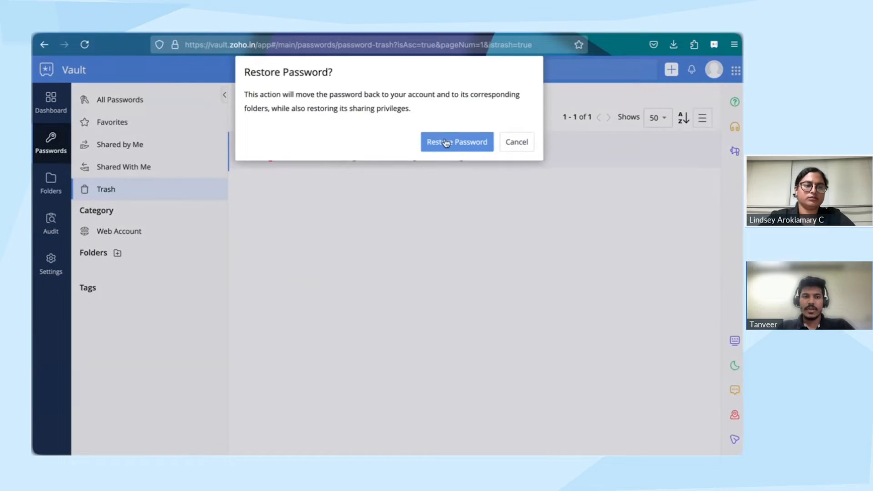
pyautogui.click(450, 142)
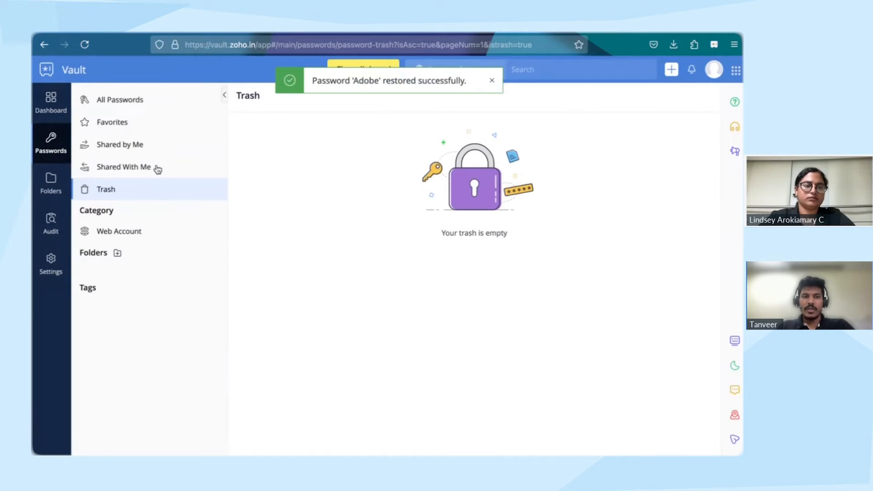
# - Create a folder named File Storage containing the Adobe and Dropbox entries
pyautogui.click(51, 175)
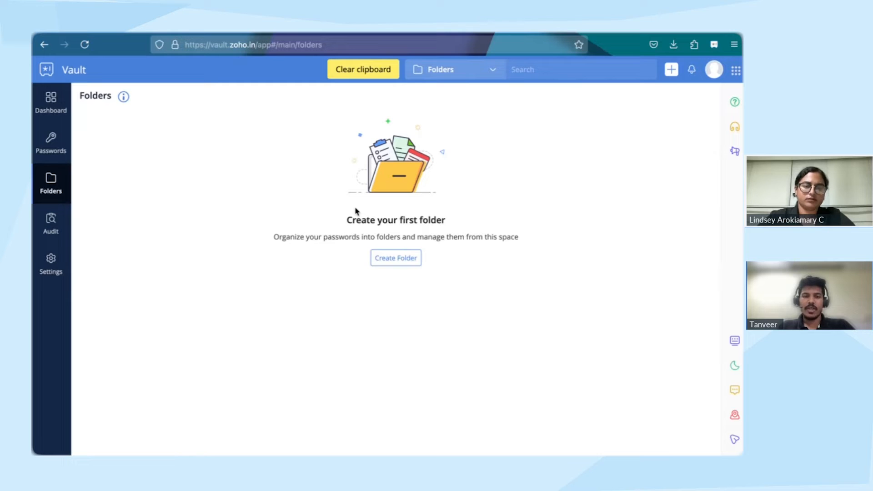
pyautogui.click(387, 261)
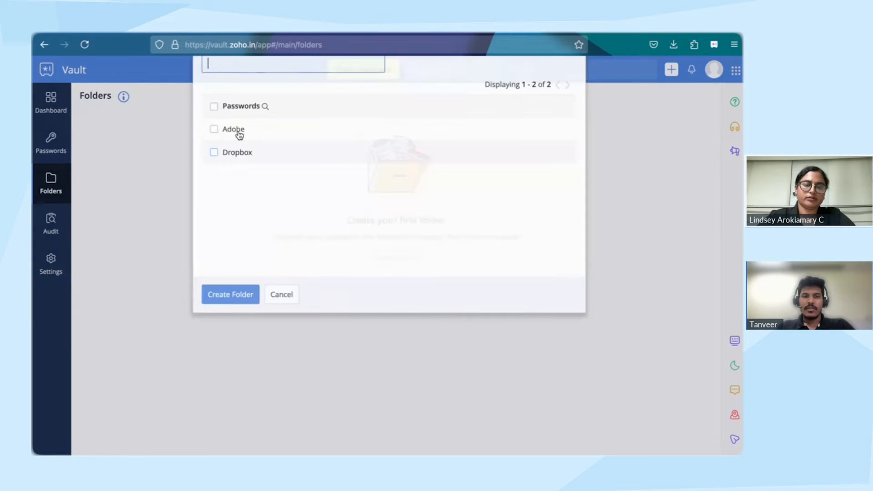
pyautogui.click(249, 116)
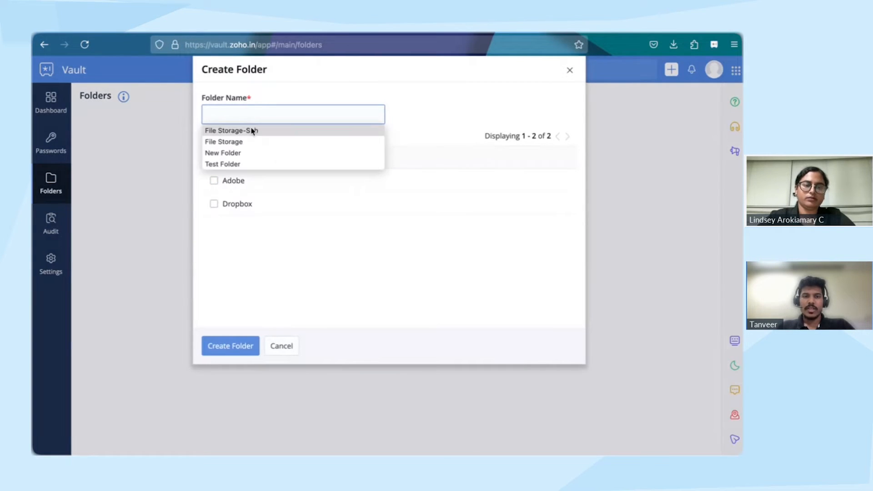
pyautogui.click(246, 142)
pyautogui.click(214, 204)
pyautogui.click(214, 181)
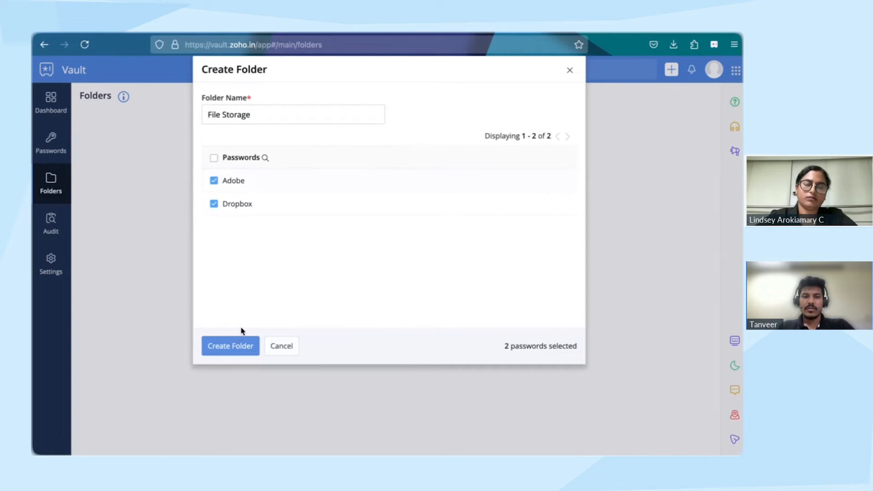
pyautogui.click(230, 346)
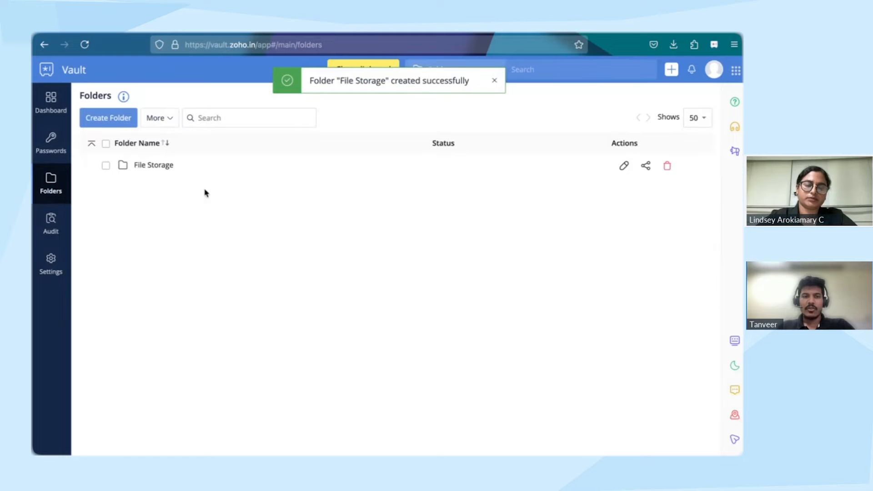
# - Create a File Storage-Sub subfolder under File Storage containing the Adobe and Dropbox entries
pyautogui.click(125, 118)
pyautogui.click(292, 117)
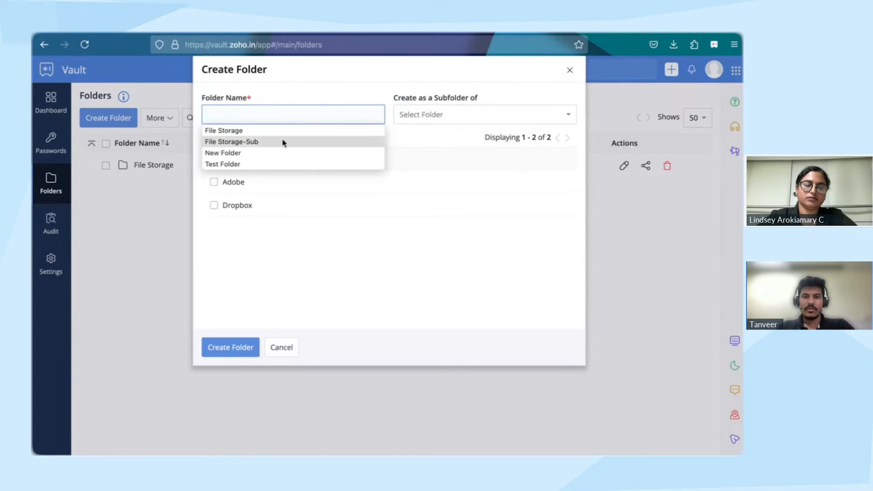
pyautogui.click(282, 141)
pyautogui.click(402, 119)
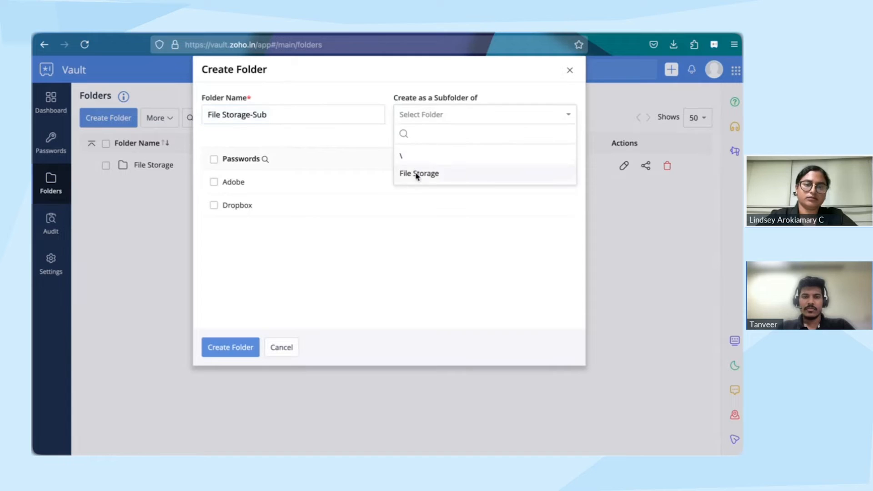
pyautogui.click(416, 172)
pyautogui.click(214, 182)
pyautogui.click(215, 206)
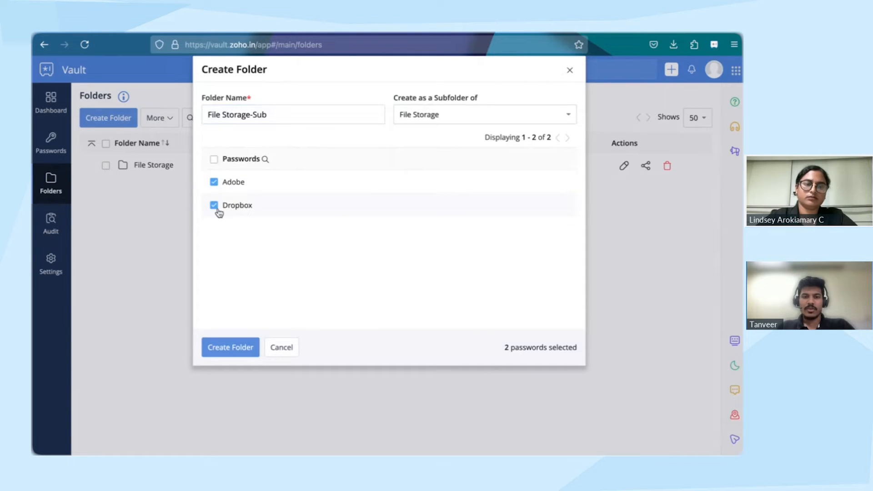
pyautogui.click(235, 349)
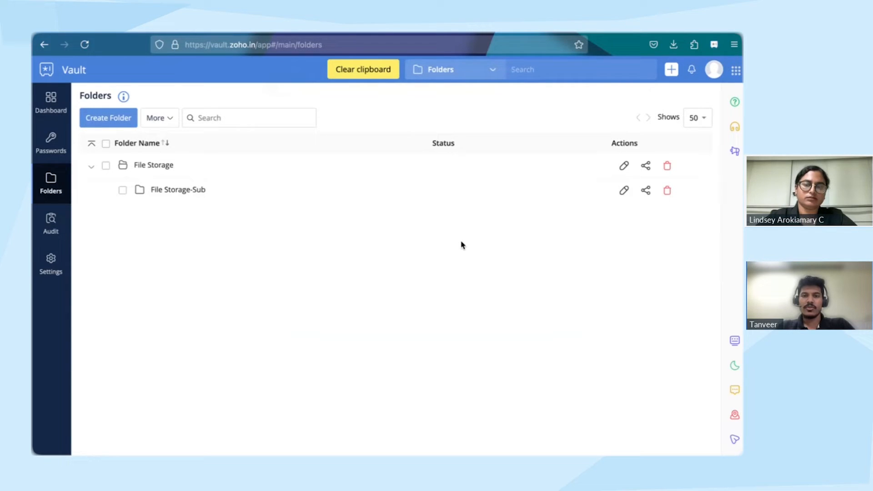
# - Try to share the File Storage folder, then review the user list in the admin's browser before switching back
pyautogui.click(647, 166)
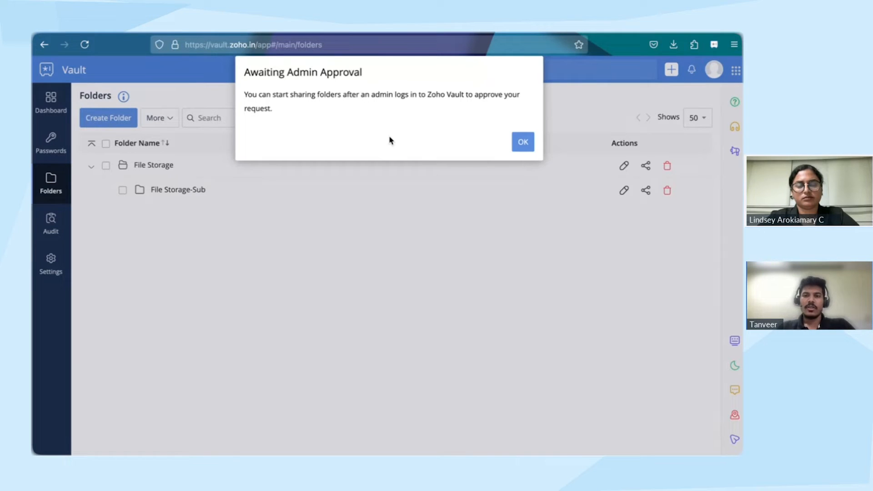
pyautogui.click(522, 142)
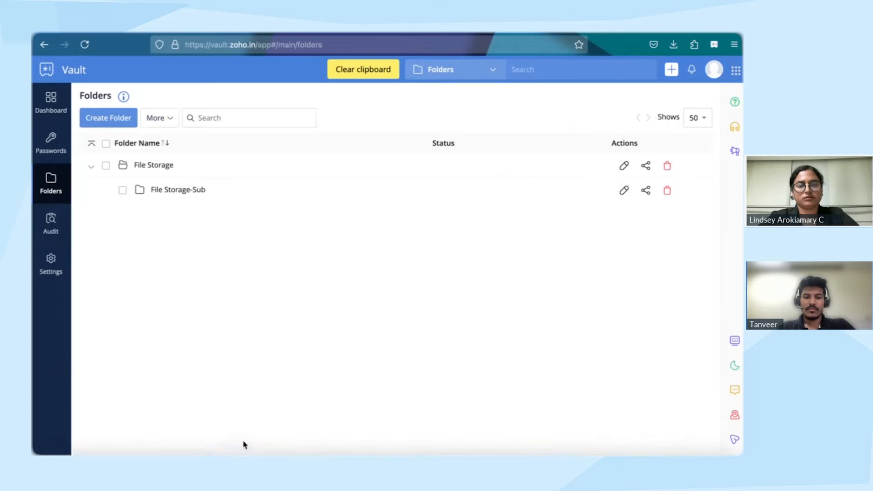
pyautogui.moveTo(273, 443)
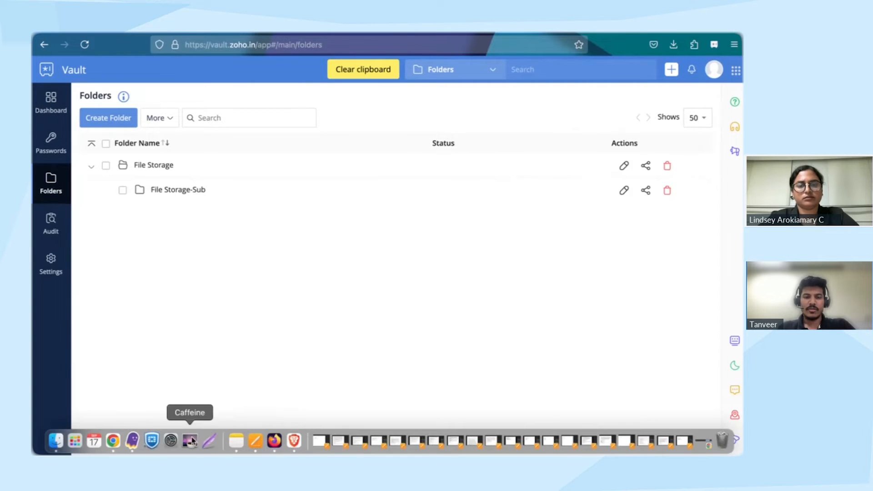
pyautogui.click(133, 440)
pyautogui.click(314, 133)
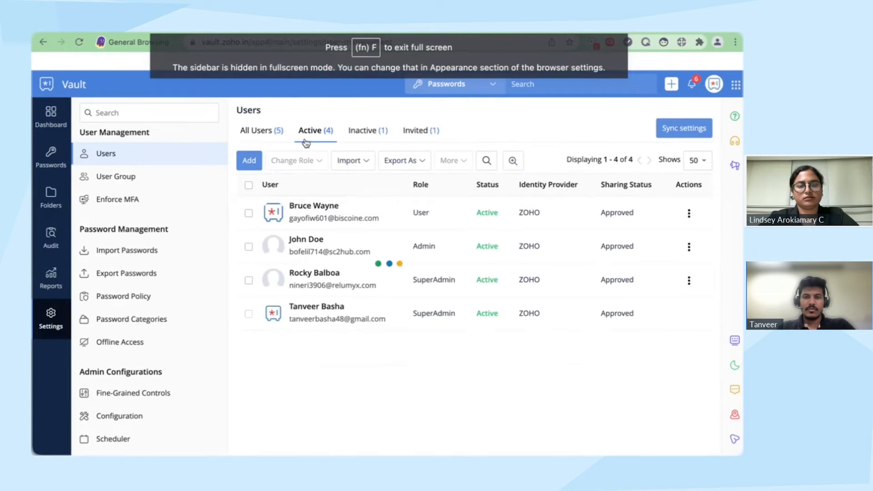
pyautogui.click(260, 131)
pyautogui.click(611, 247)
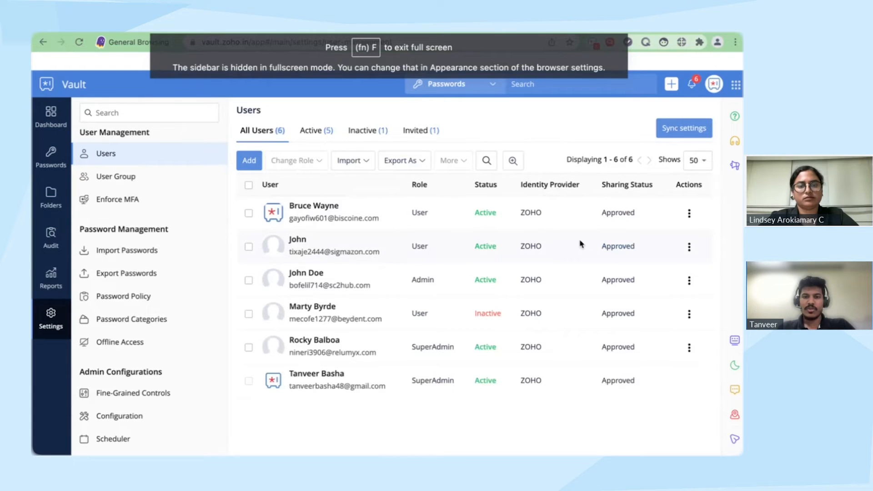
pyautogui.moveTo(255, 447)
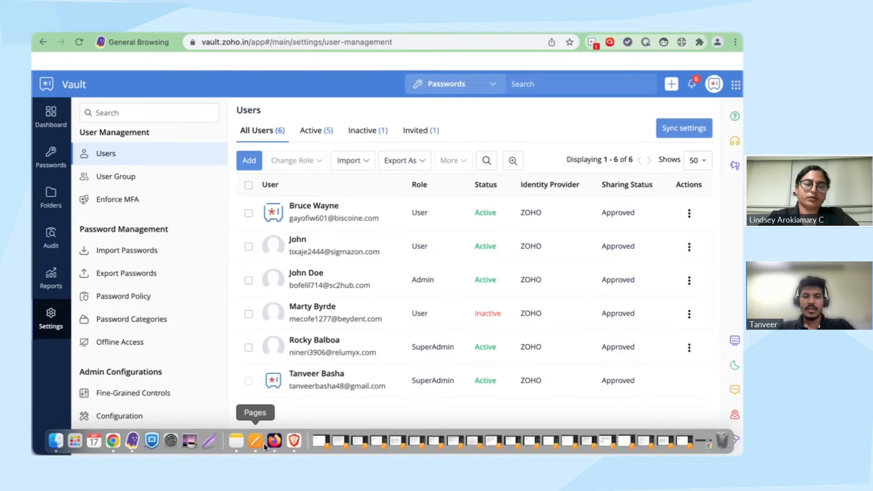
pyautogui.click(274, 441)
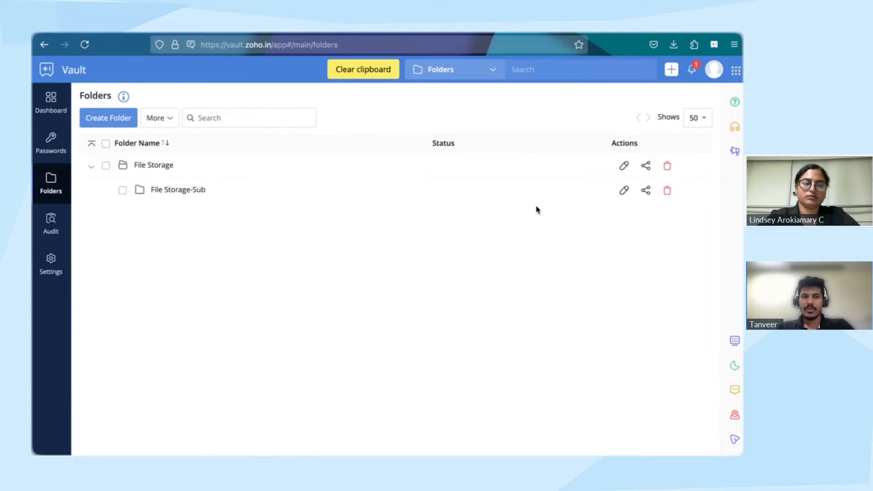
# - Open sharing for the File Storage folder and review the privilege options for users and user groups
pyautogui.click(647, 166)
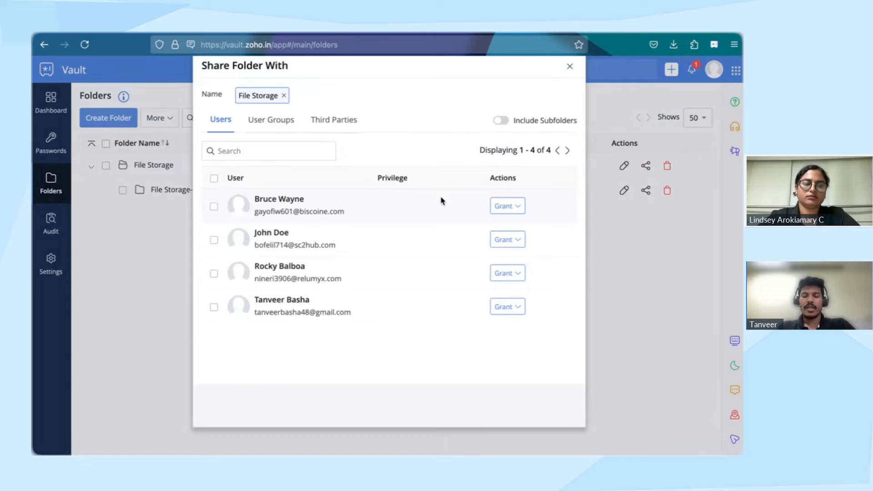
pyautogui.click(521, 210)
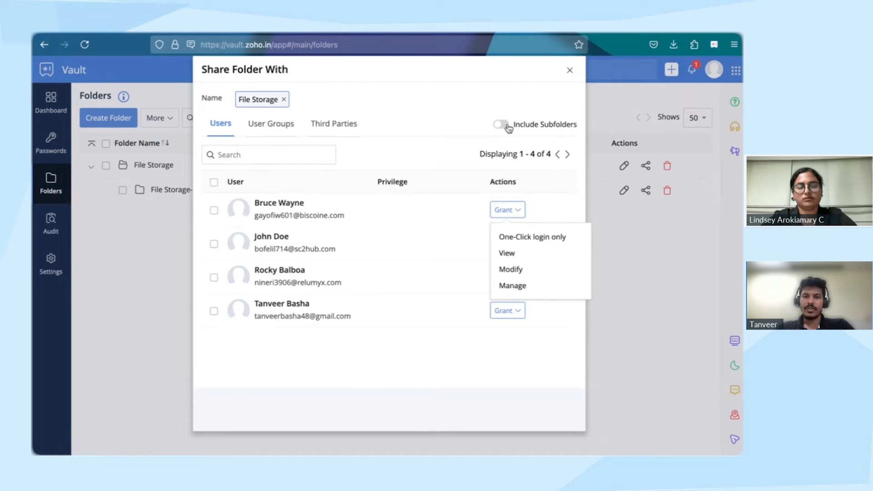
pyautogui.click(273, 134)
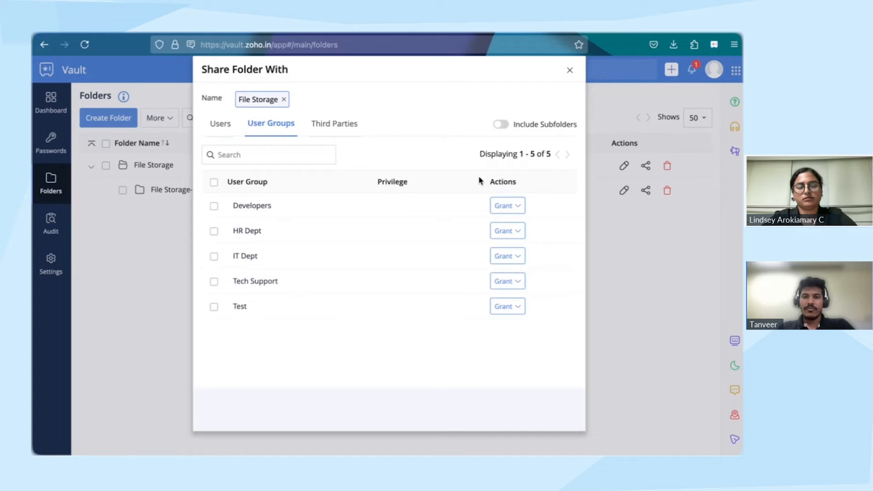
pyautogui.click(509, 205)
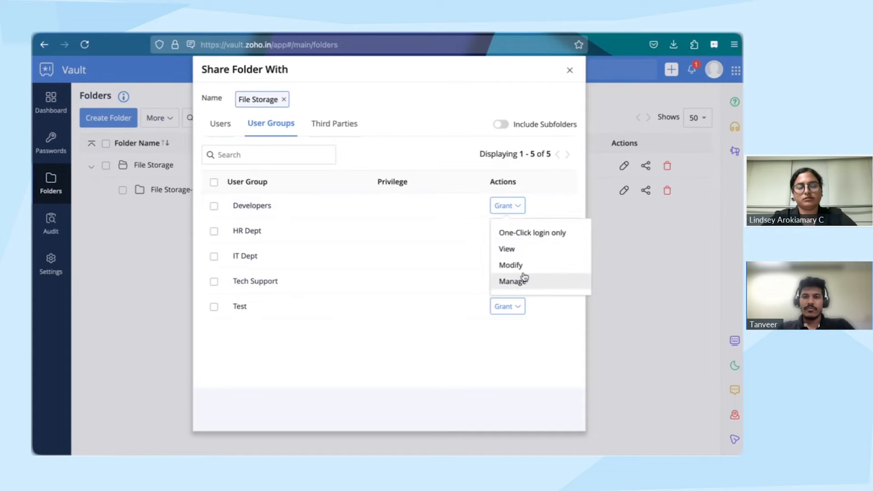
pyautogui.click(407, 125)
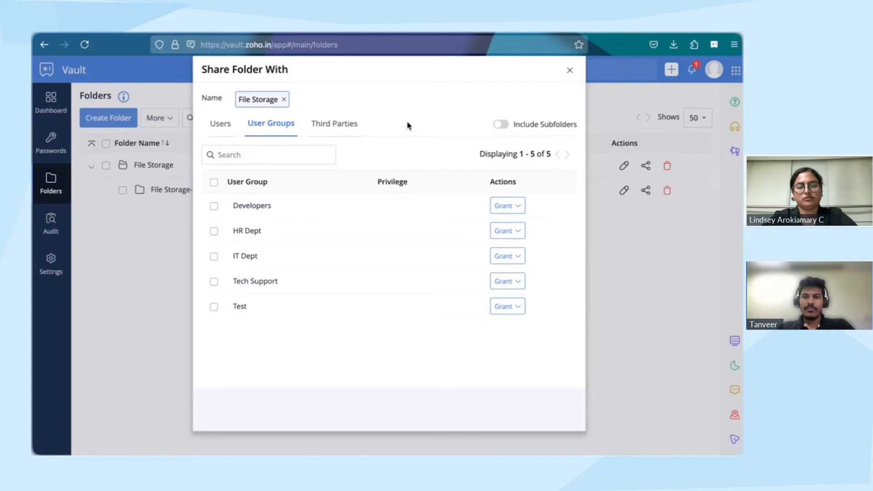
# - Review the third-party sharing form and its link revocation durations, then cancel the share
pyautogui.click(348, 127)
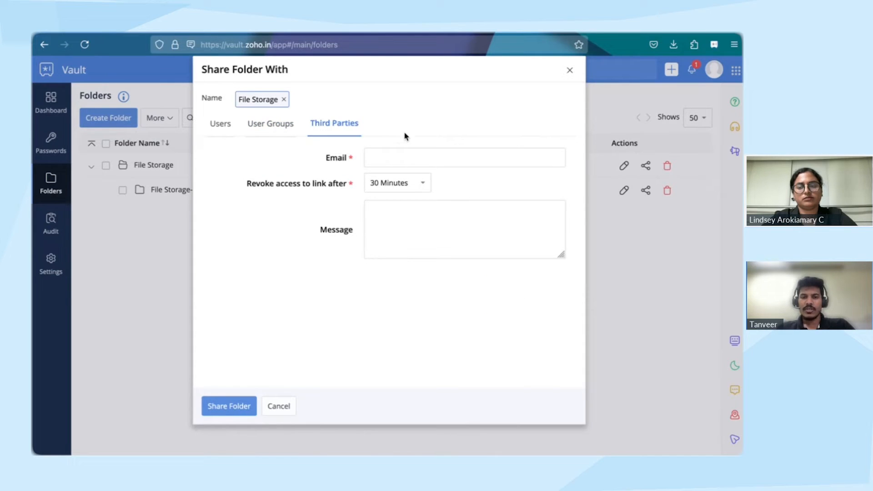
pyautogui.click(417, 188)
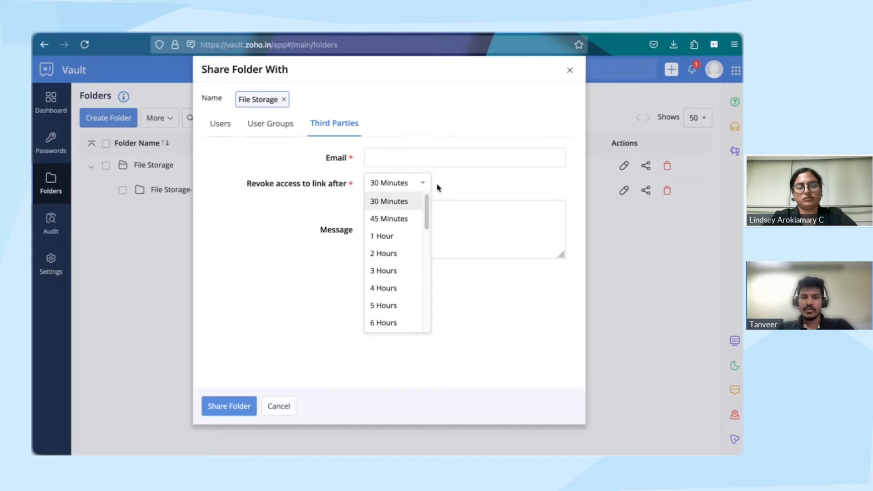
pyautogui.scroll(-5, 380, 234)
pyautogui.scroll(5, 379, 234)
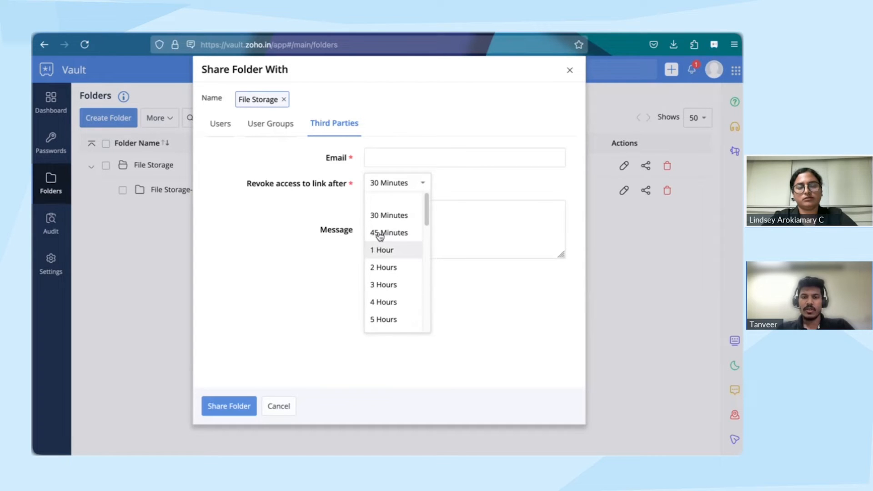
pyautogui.scroll(-5, 377, 232)
pyautogui.scroll(5, 377, 231)
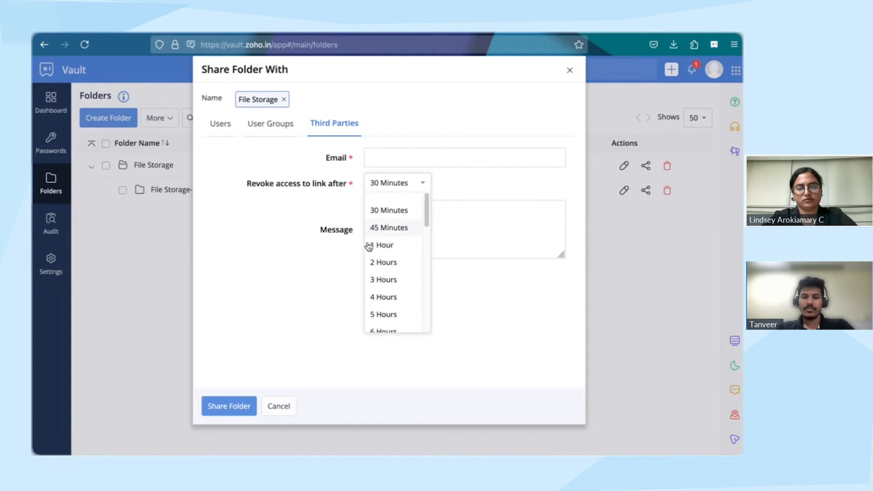
pyautogui.click(281, 408)
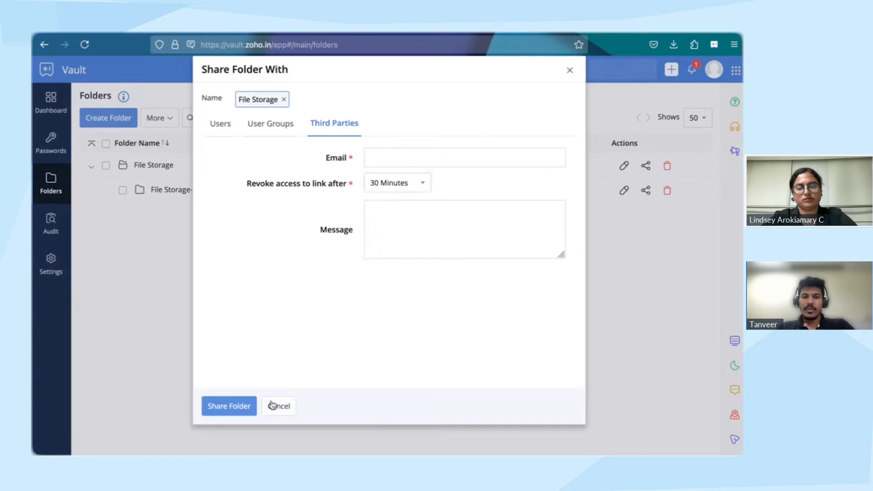
pyautogui.click(273, 406)
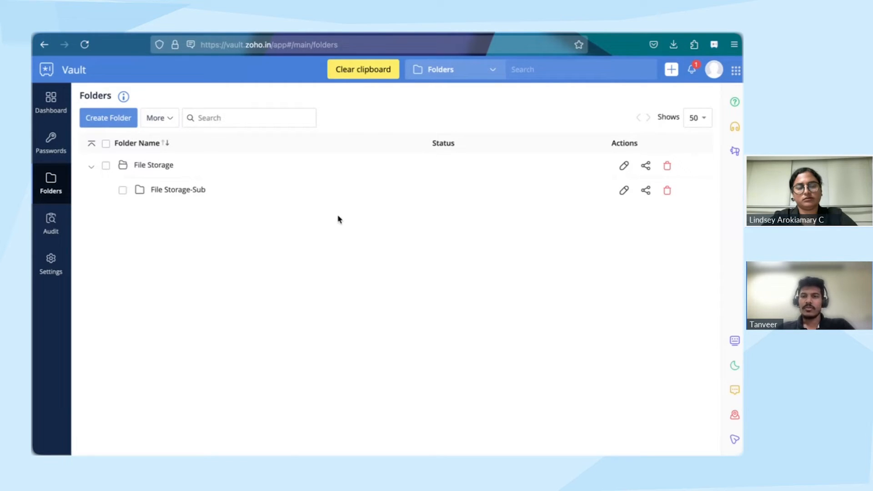
# - Open the profile panel and authorize the Zoho VaultBrowserExtension to access the Zoho account
pyautogui.click(713, 77)
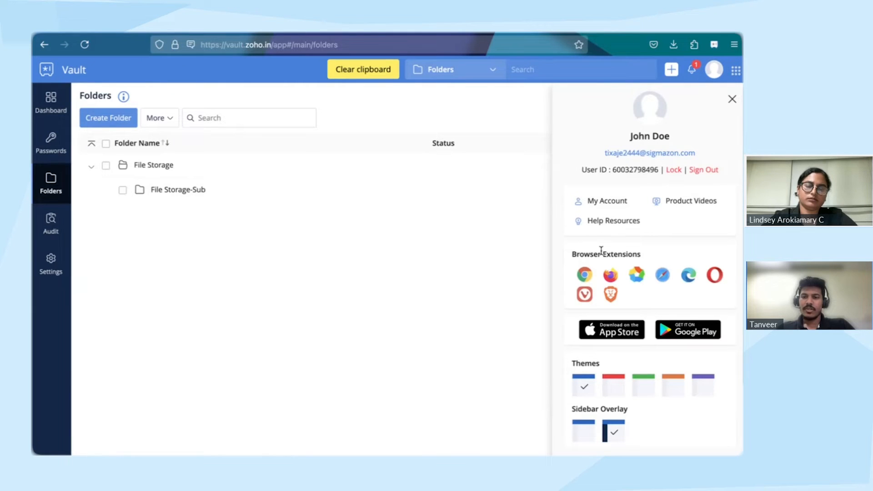
pyautogui.scroll(-1, 601, 251)
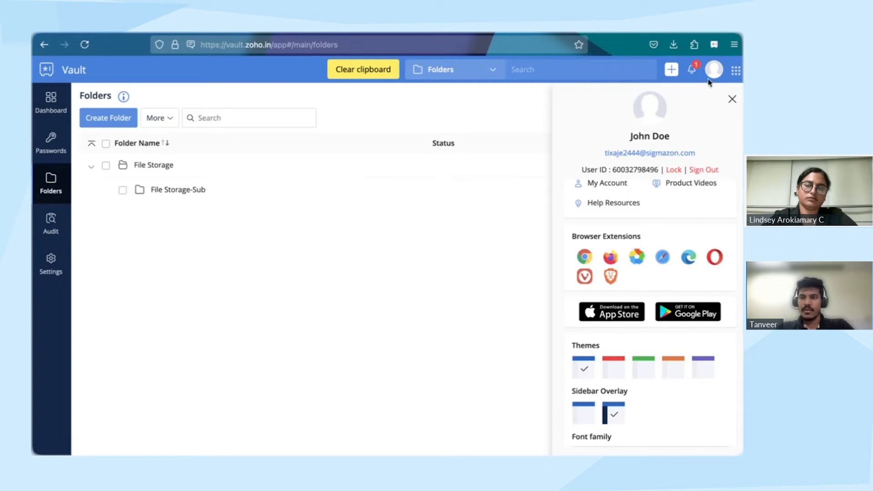
pyautogui.click(713, 45)
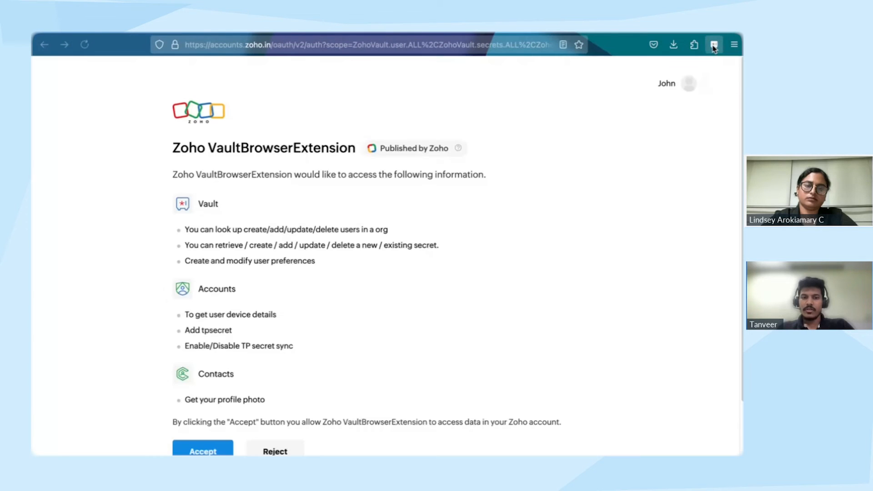
pyautogui.scroll(-1, 146, 324)
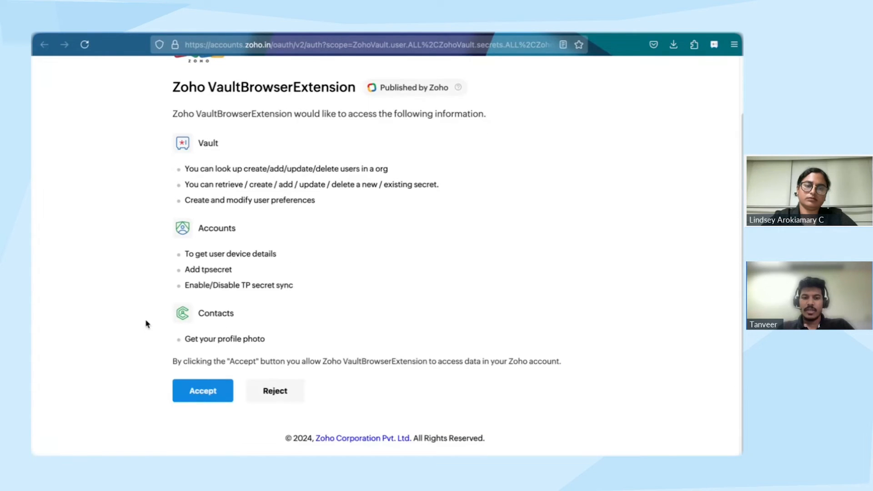
pyautogui.click(201, 394)
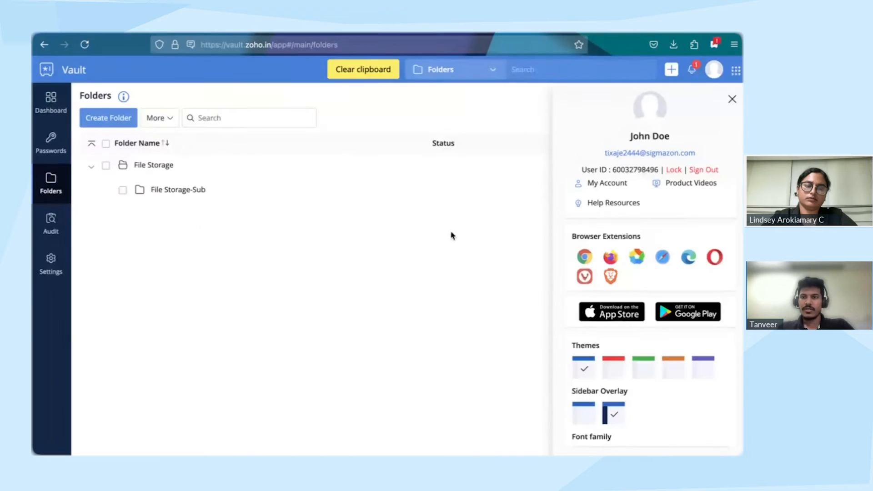
# - Unlock the browser extension by entering the master password
pyautogui.click(712, 46)
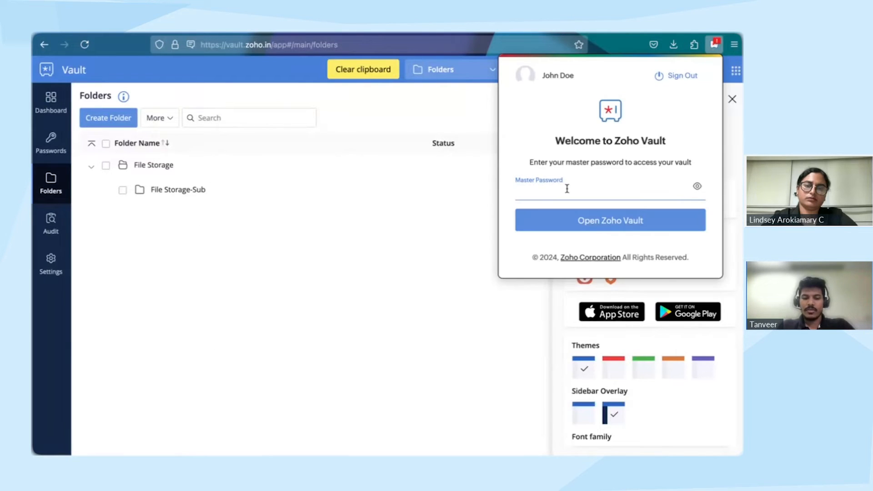
pyautogui.write('******')
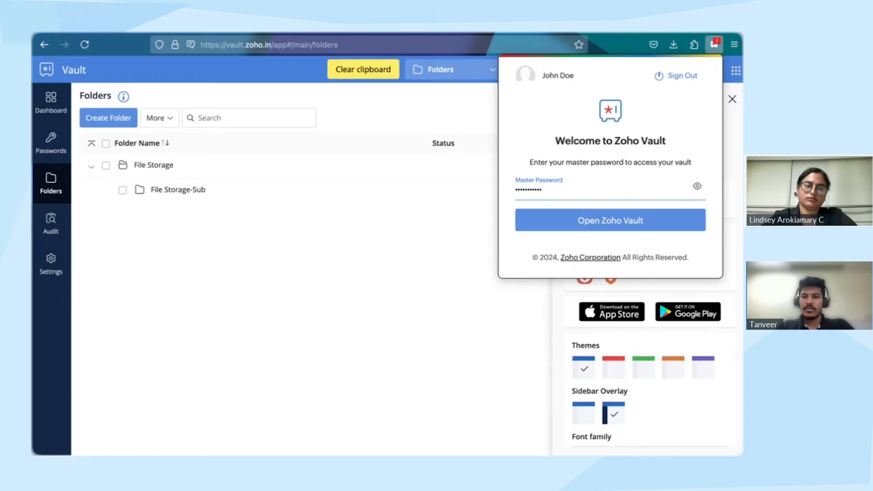
pyautogui.press('Return')
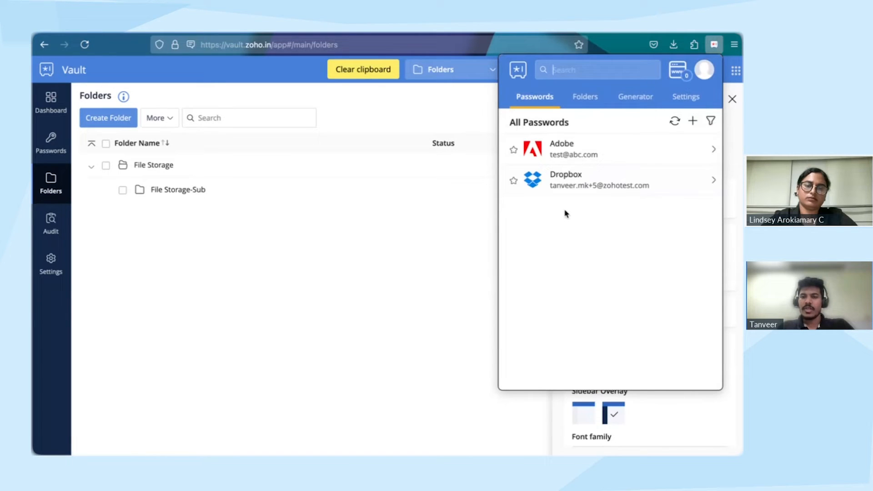
# - Log out of the Dropbox account on the Dropbox site
pyautogui.moveTo(579, 189)
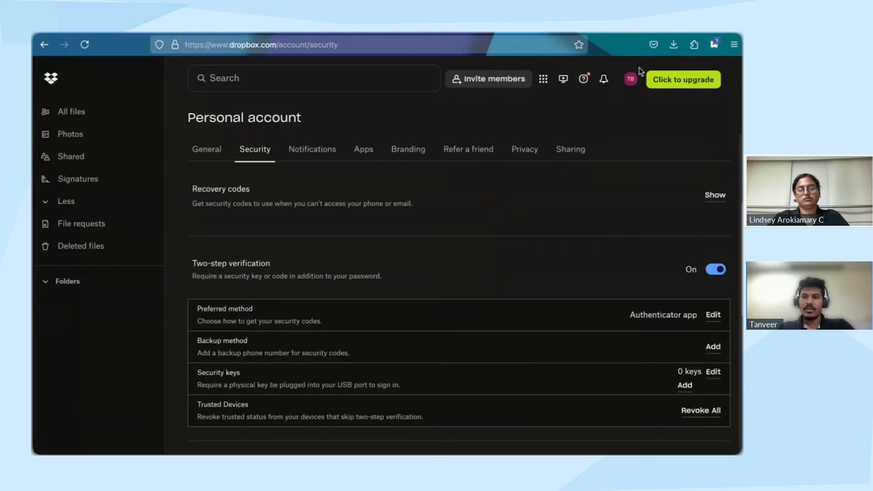
pyautogui.click(631, 81)
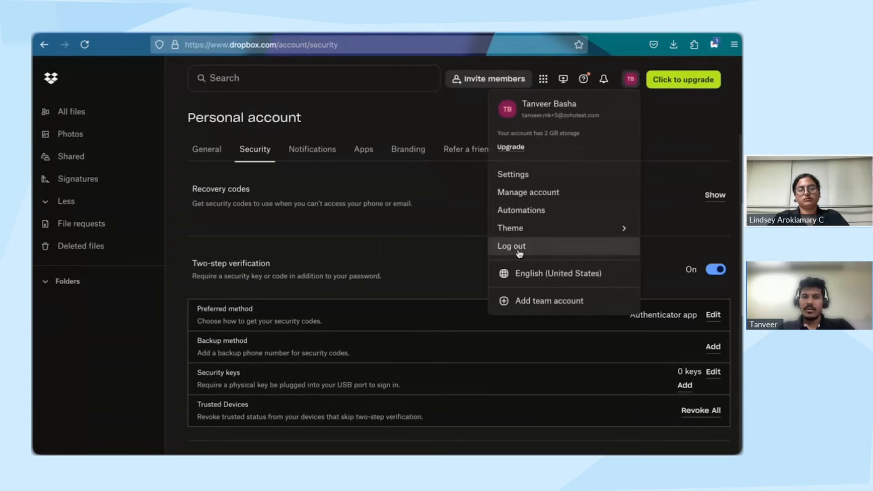
pyautogui.click(514, 246)
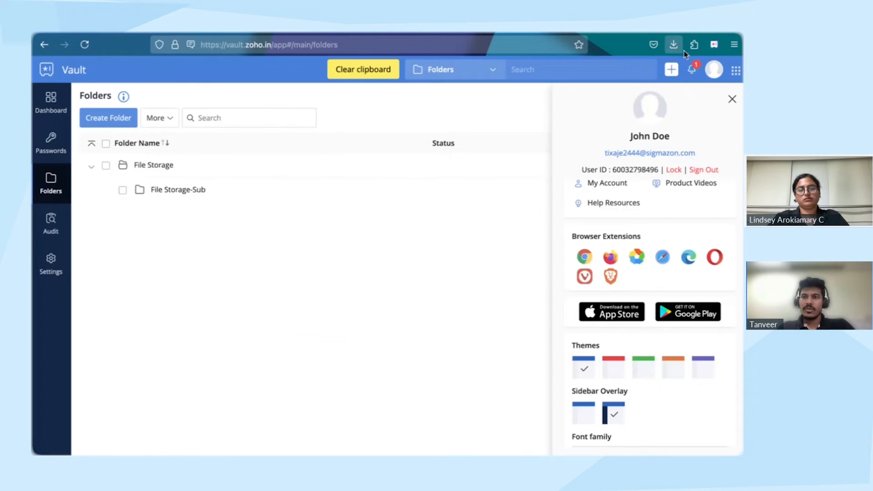
# - Log in to Dropbox automatically from the extension's Dropbox entry and submit the 6-digit authentication code
pyautogui.click(714, 45)
pyautogui.moveTo(580, 179)
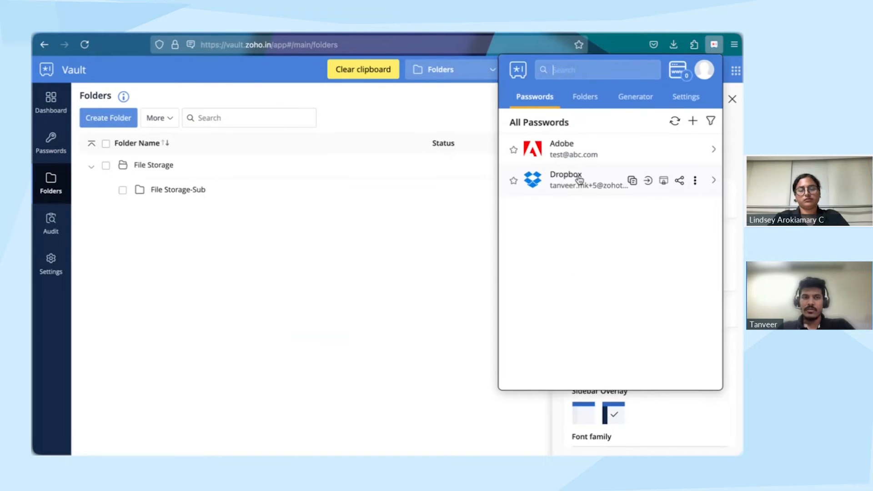
pyautogui.click(579, 180)
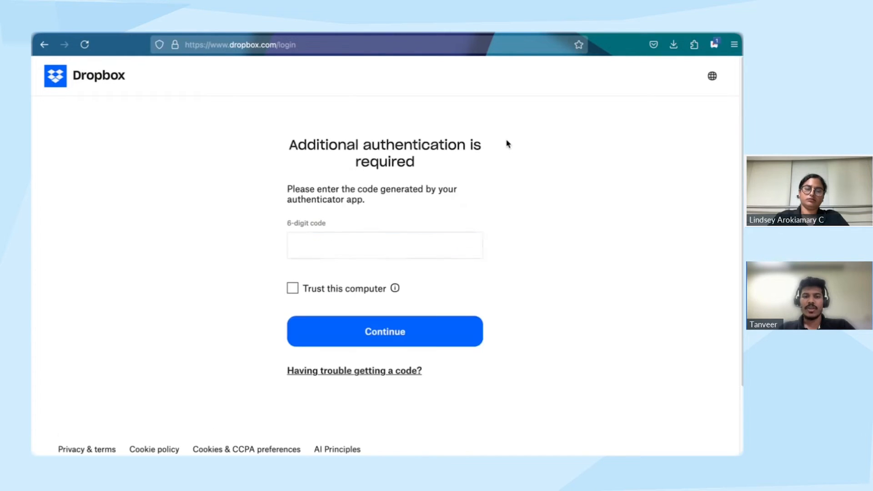
pyautogui.press('Return')
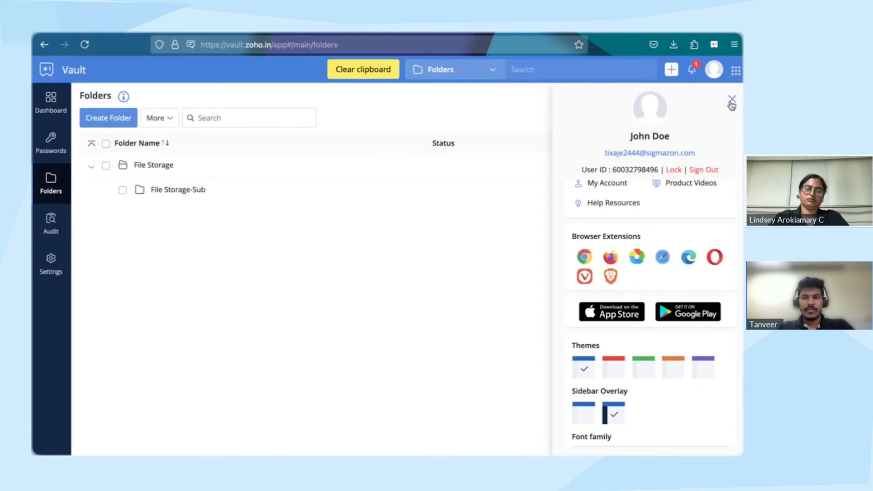
# - Open the Personalization settings and set the audit export constraint to None
pyautogui.click(732, 101)
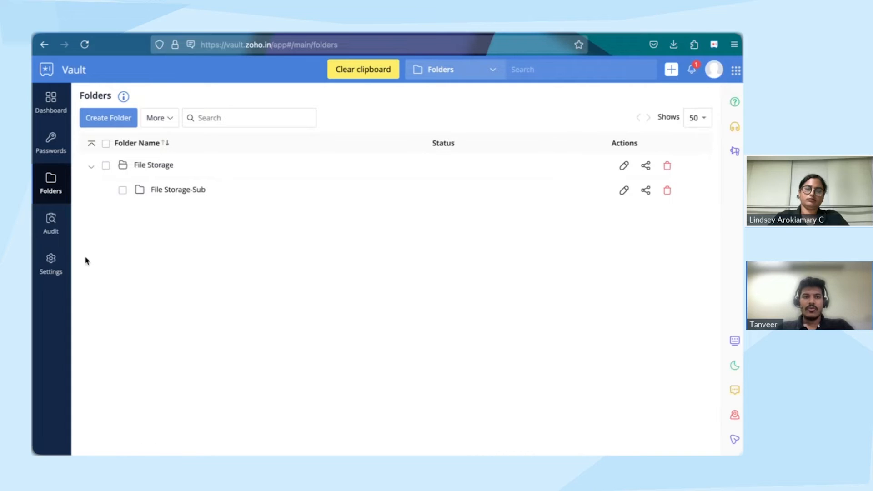
pyautogui.click(50, 262)
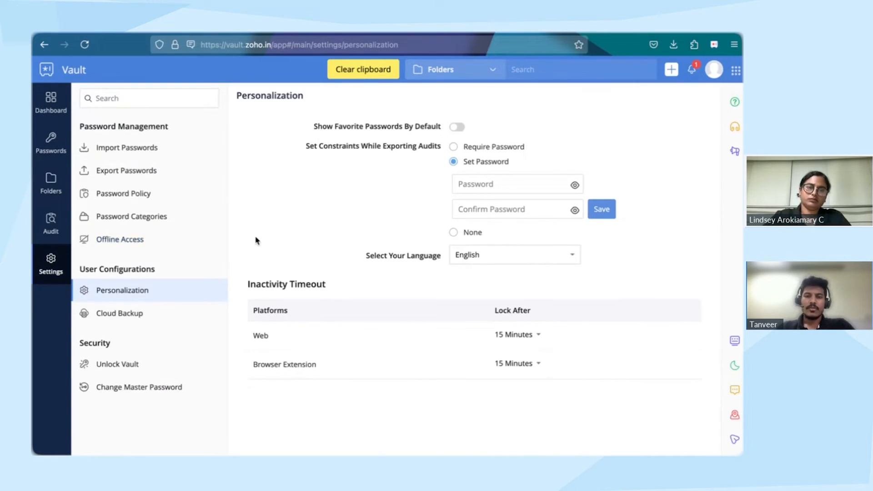
pyautogui.click(453, 233)
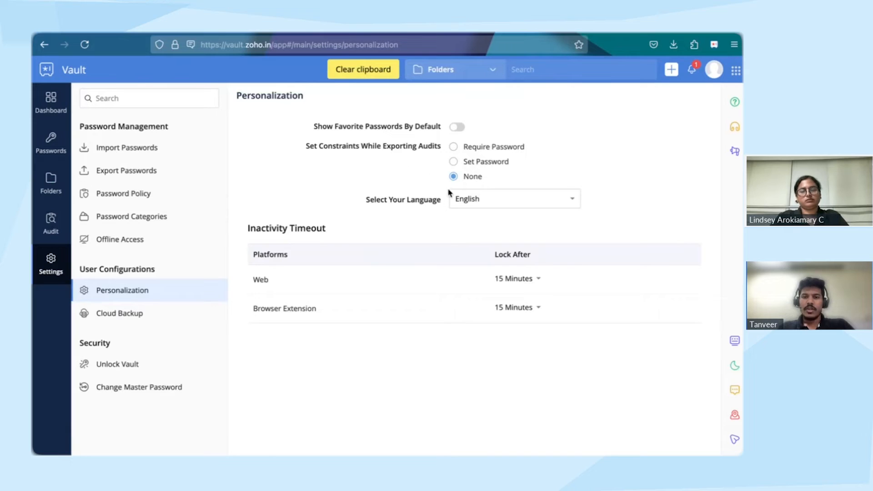
# - Examine the available languages and the web inactivity timeout options
pyautogui.click(471, 198)
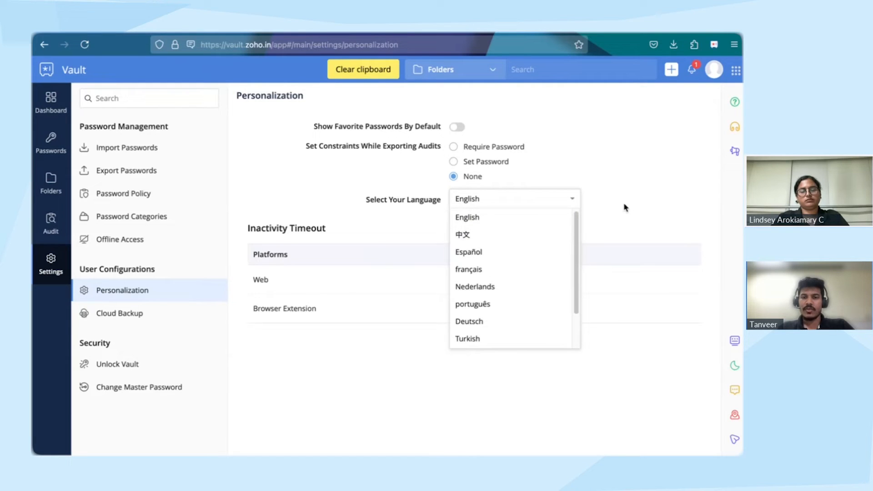
pyautogui.click(615, 214)
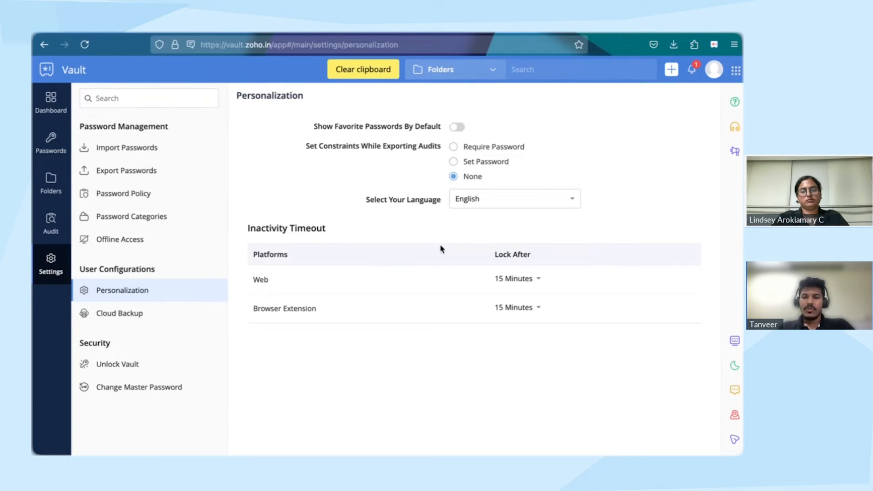
pyautogui.click(537, 282)
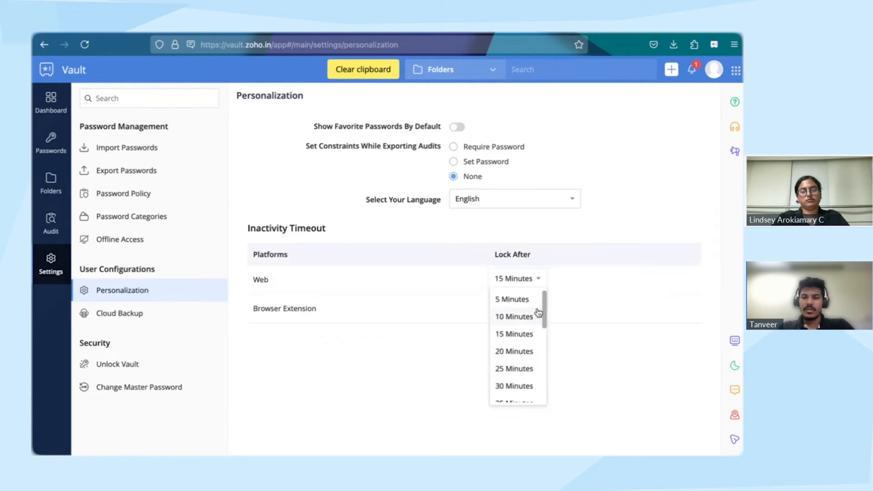
pyautogui.scroll(-5, 509, 350)
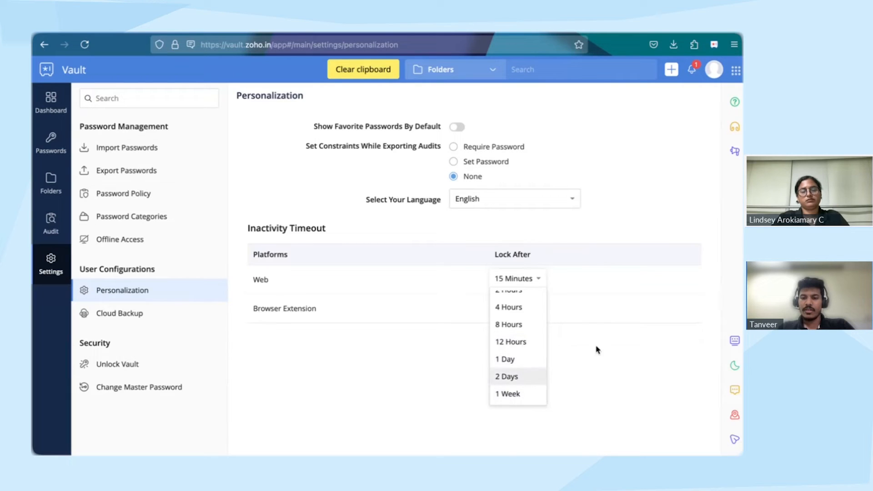
pyautogui.click(596, 350)
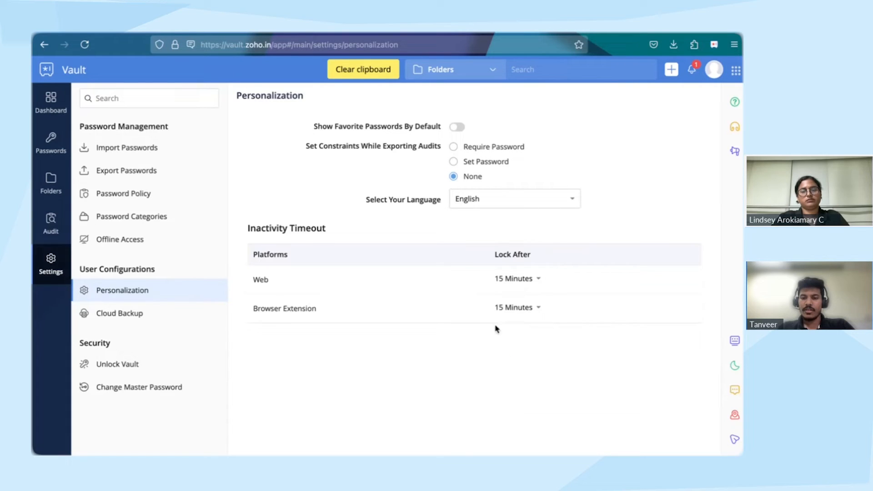
# - Turn night mode on and back off
pyautogui.click(734, 366)
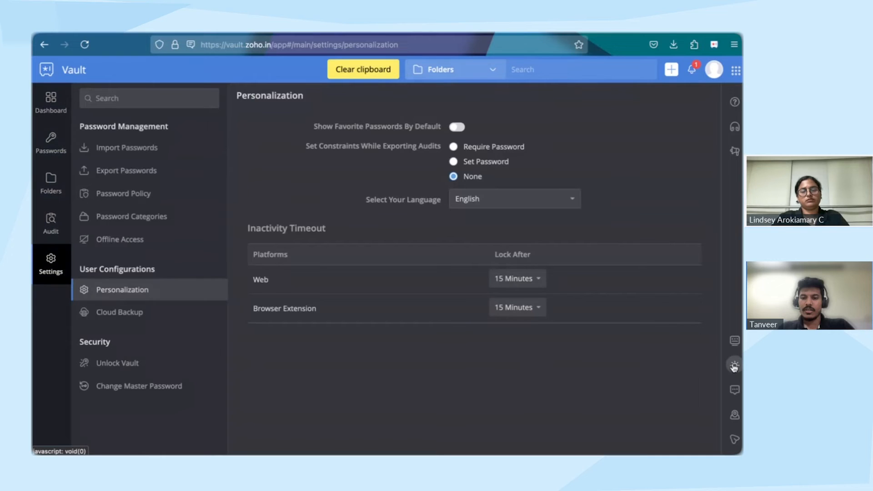
pyautogui.click(734, 368)
pyautogui.click(734, 367)
pyautogui.click(734, 367)
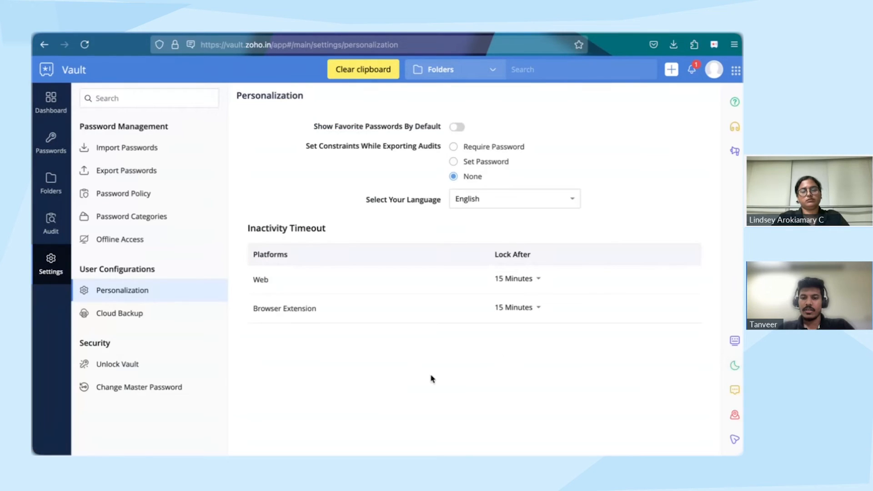
# - Open the profile panel and switch the Vault theme colour to purple
pyautogui.click(714, 69)
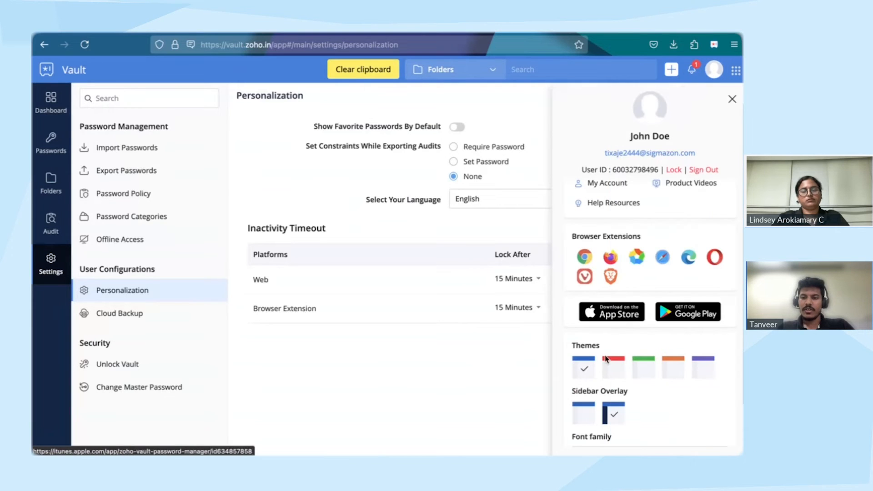
pyautogui.click(608, 362)
pyautogui.click(642, 367)
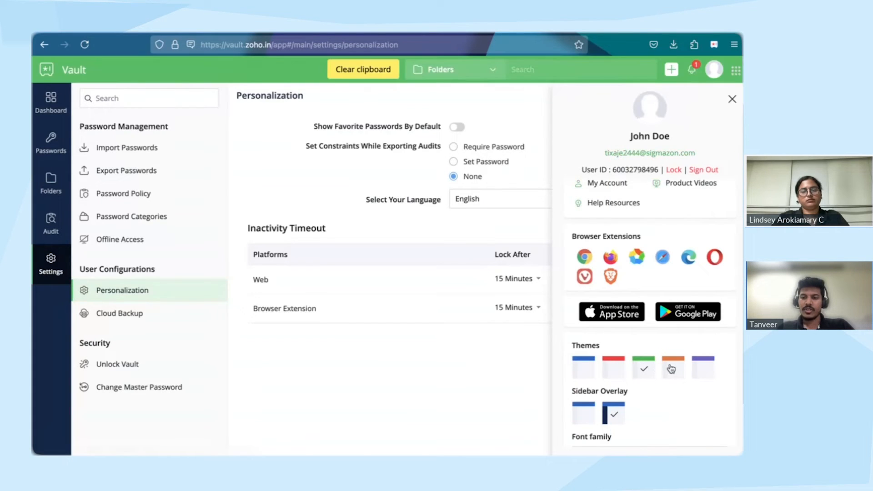
pyautogui.click(703, 368)
# - Try the light sidebar overlay, switch back to the dark one, keep Open Sans as font family, and close the panel
pyautogui.scroll(-1, 622, 355)
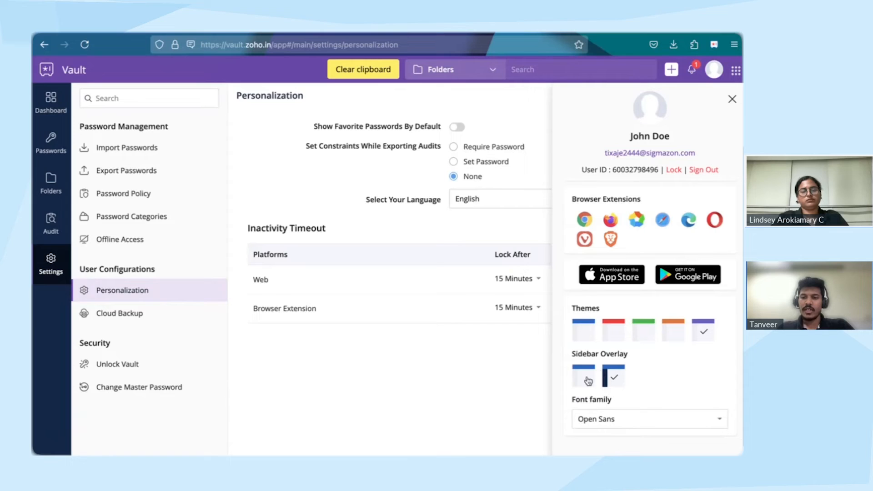
pyautogui.click(588, 381)
pyautogui.click(617, 372)
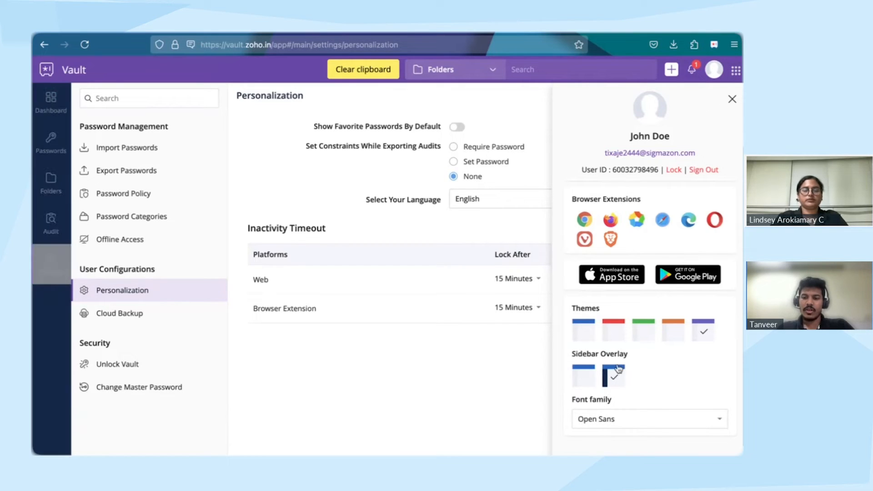
pyautogui.click(627, 420)
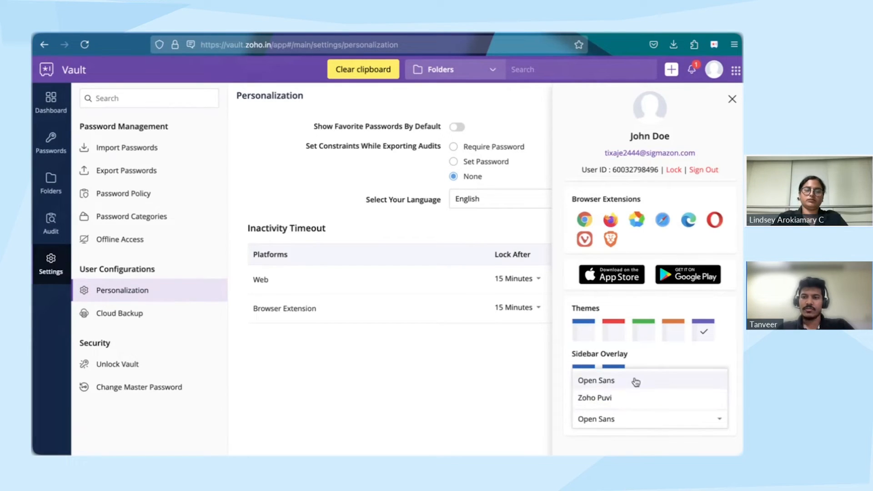
pyautogui.click(635, 382)
pyautogui.click(731, 99)
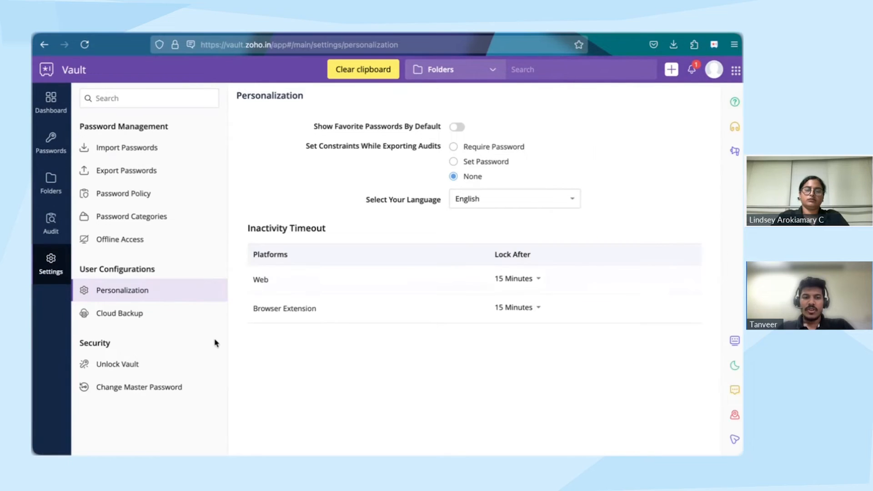
# - Download an encrypted offline copy of the vault from Offline Access and show it in Finder
pyautogui.click(128, 240)
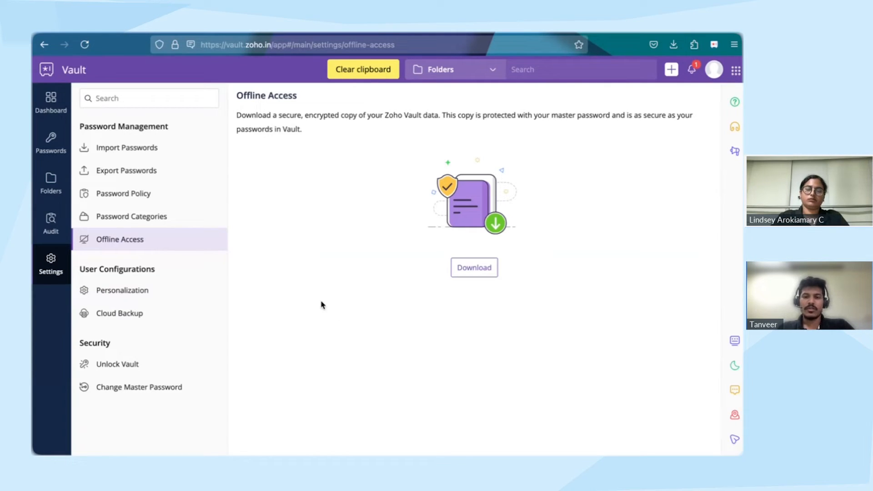
pyautogui.click(481, 272)
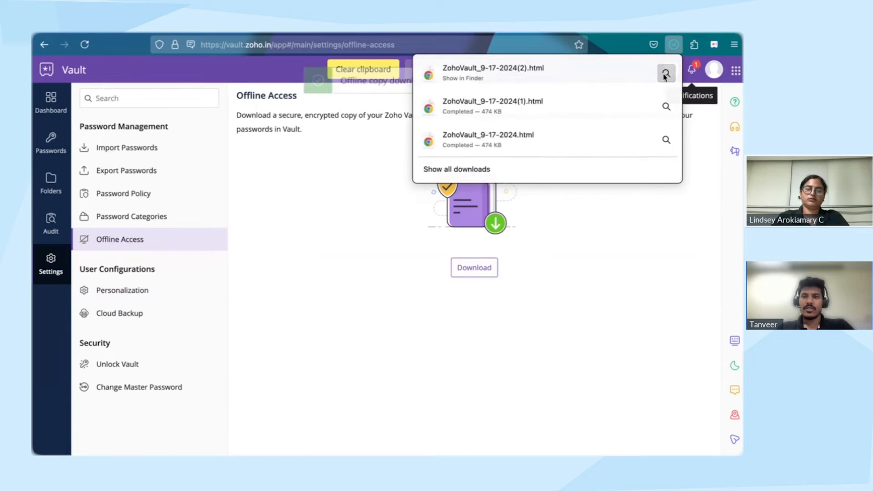
pyautogui.click(666, 74)
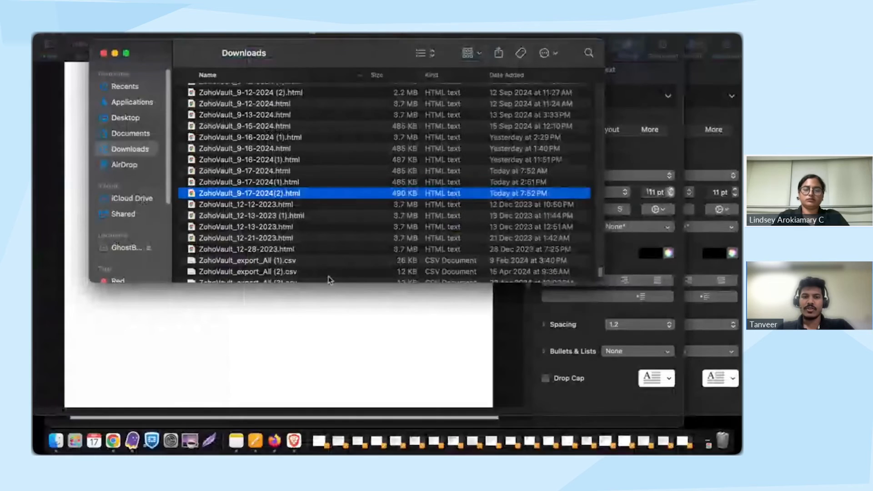
# - Open the downloaded ZohoVault_9-17-2024(2).html file with Firefox
pyautogui.rightClick(249, 193)
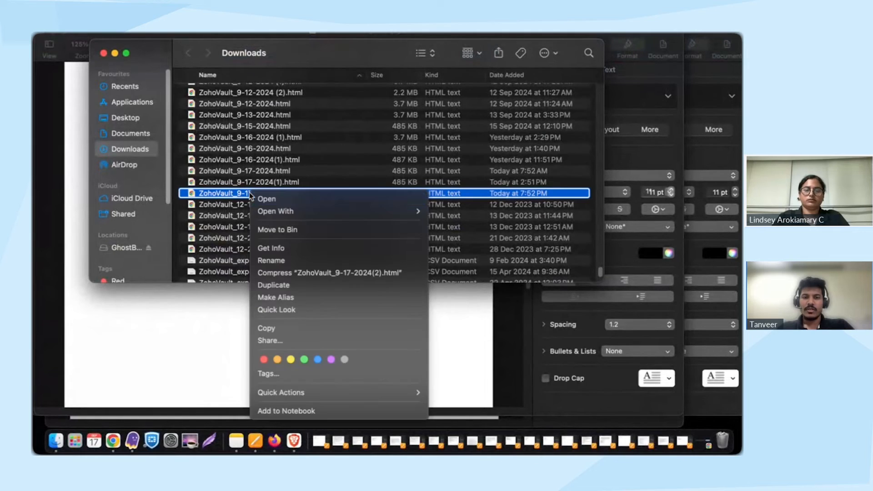
pyautogui.moveTo(299, 212)
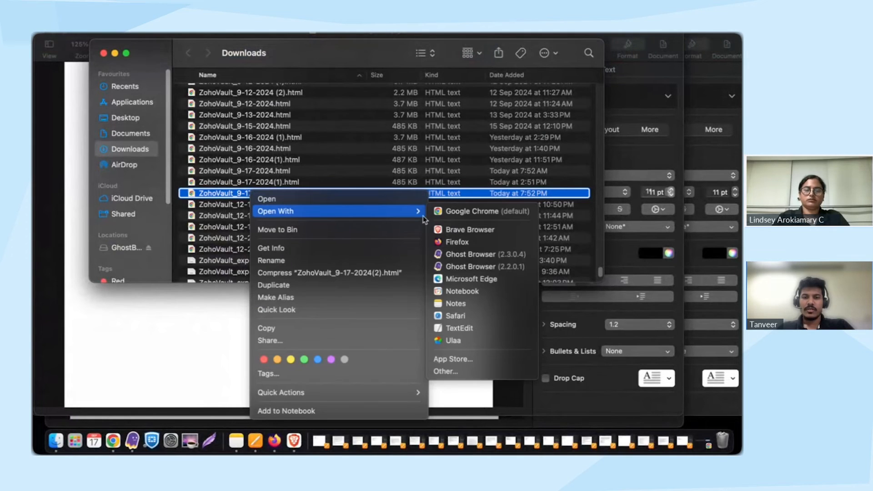
pyautogui.click(452, 241)
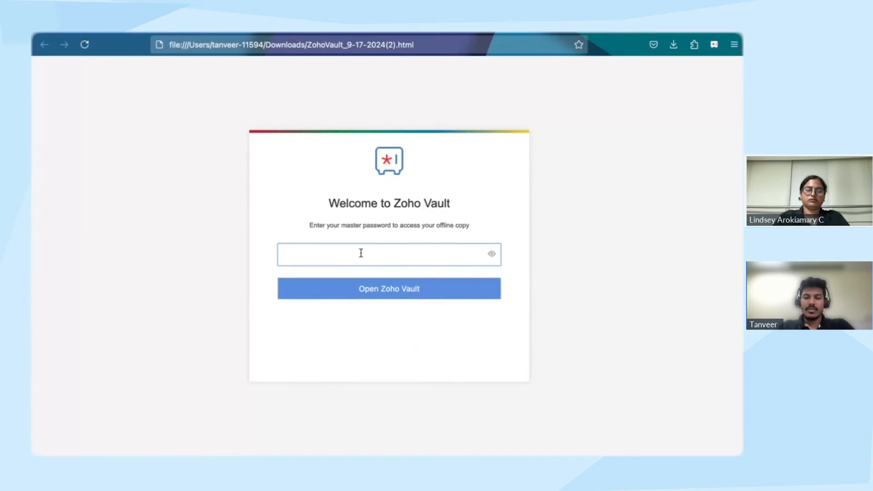
# - Enter the master password to open the offline copy
pyautogui.click(358, 253)
pyautogui.press('Return')
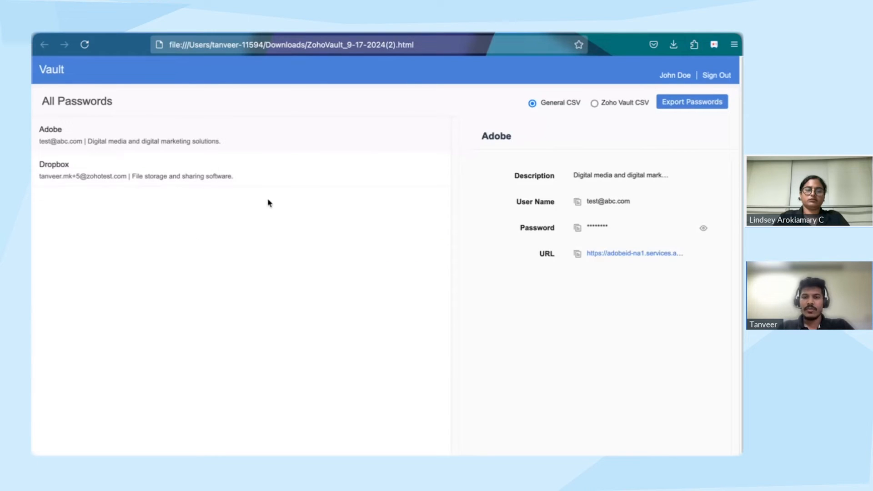
# - Browse the Dropbox and Adobe entries, export the passwords in Zoho Vault CSV format, and close the export text
pyautogui.click(304, 183)
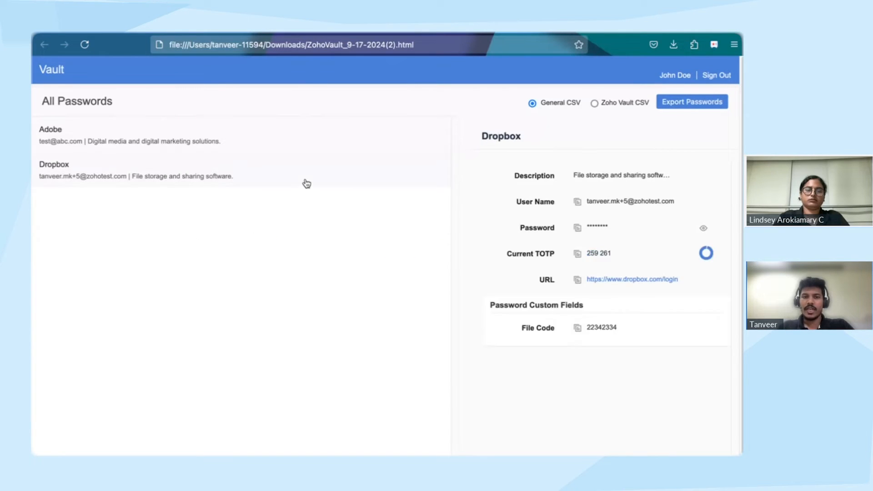
pyautogui.click(278, 136)
pyautogui.click(594, 103)
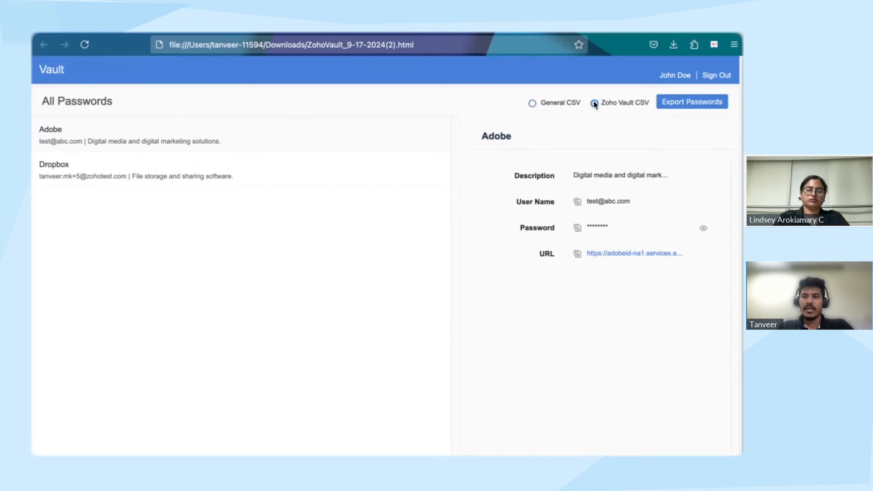
pyautogui.click(682, 104)
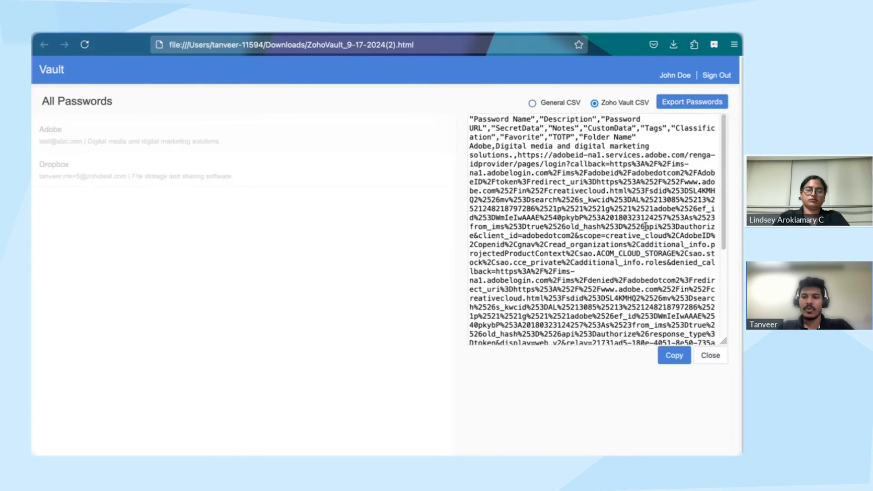
pyautogui.click(711, 356)
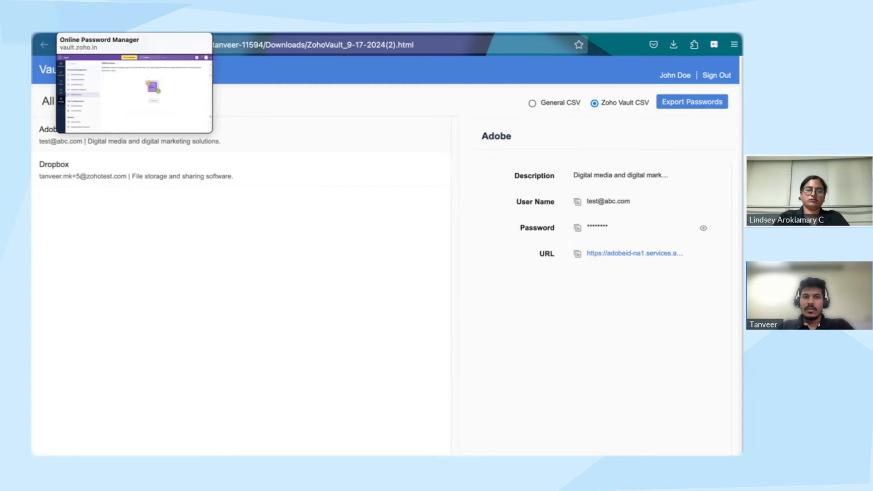
# - Return to the Vault tab and open My Account from the profile panel
pyautogui.click(100, 23)
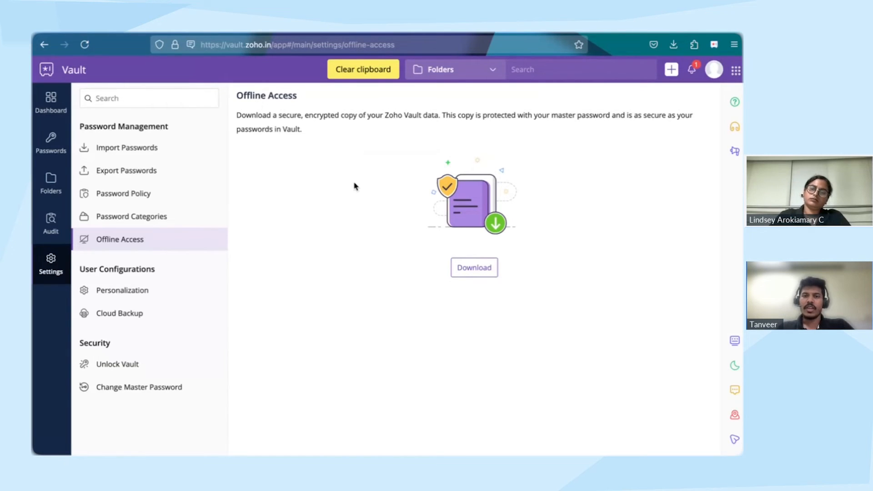
pyautogui.click(712, 72)
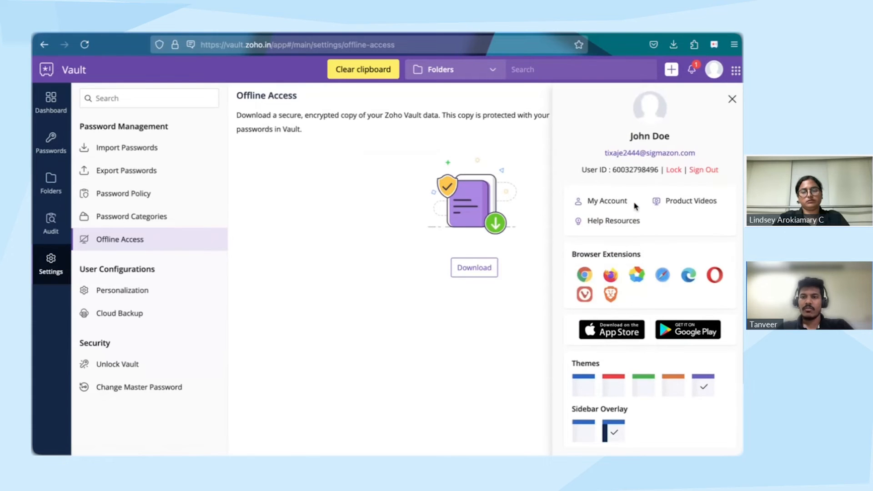
pyautogui.click(609, 201)
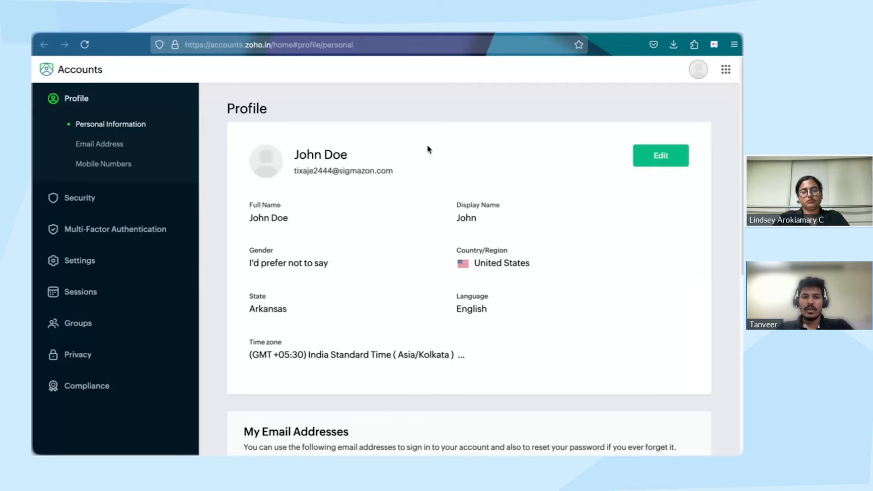
# - Review the Multi-Factor Authentication modes and view the Zoho OneAuth setup instructions
pyautogui.click(78, 231)
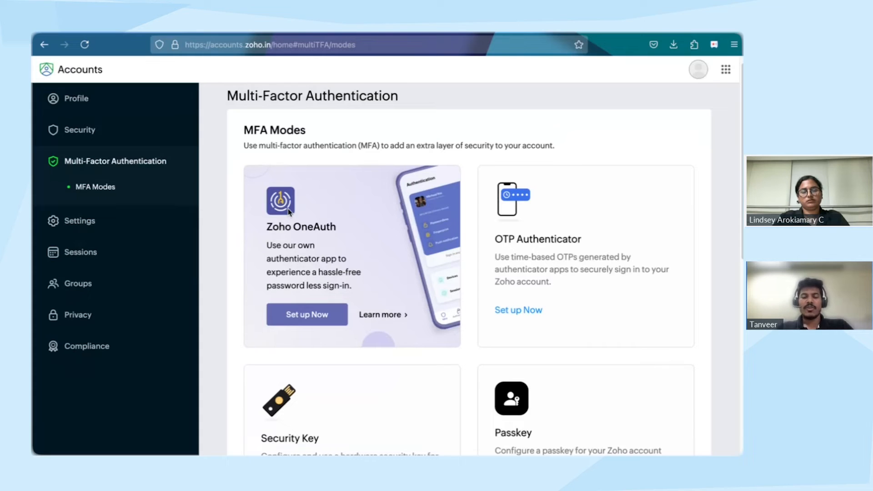
pyautogui.scroll(-1, 314, 221)
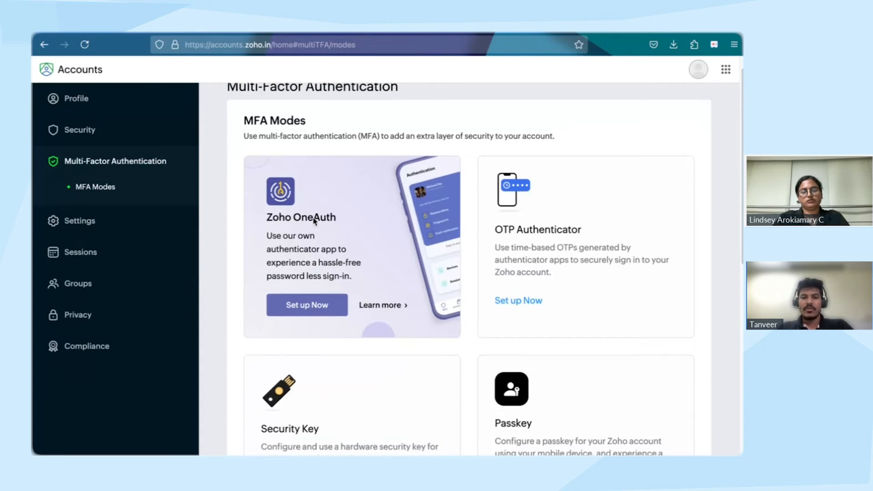
pyautogui.scroll(-1, 313, 221)
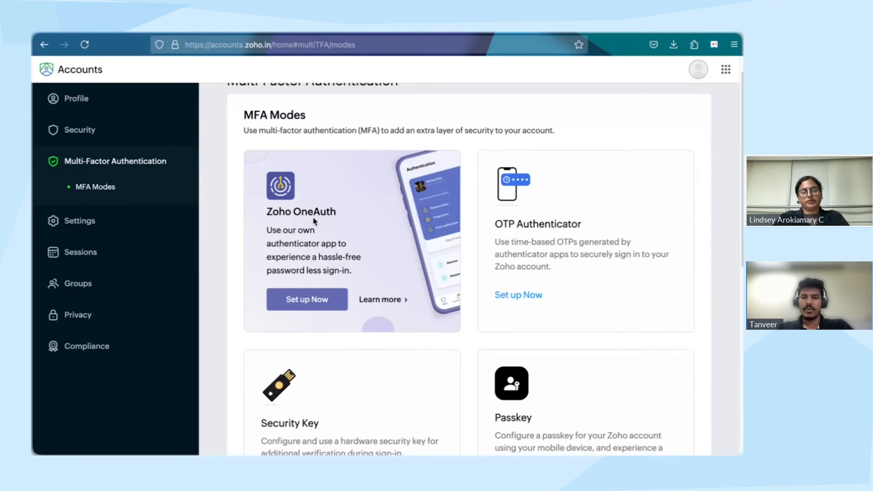
pyautogui.scroll(-1, 314, 222)
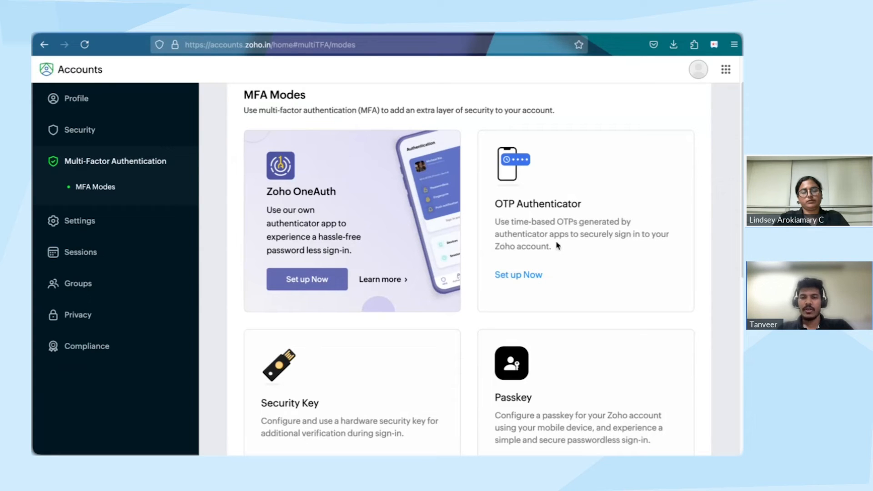
pyautogui.scroll(-2, 558, 246)
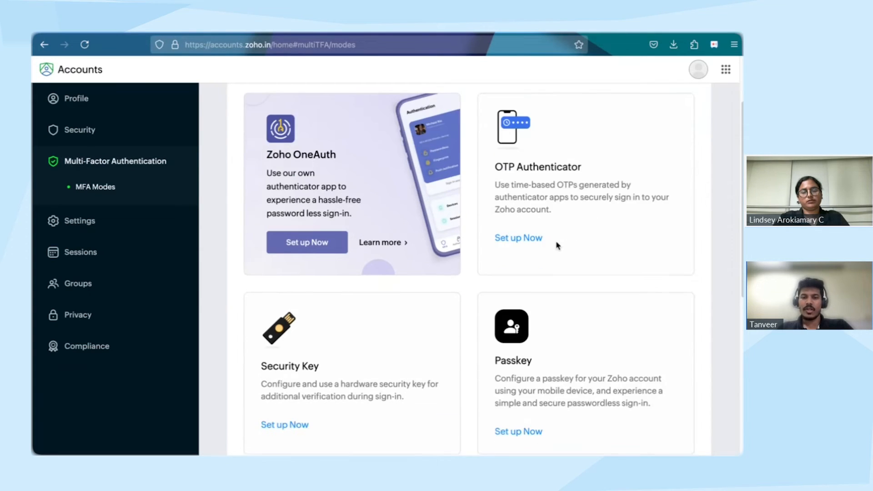
pyautogui.scroll(-4, 410, 255)
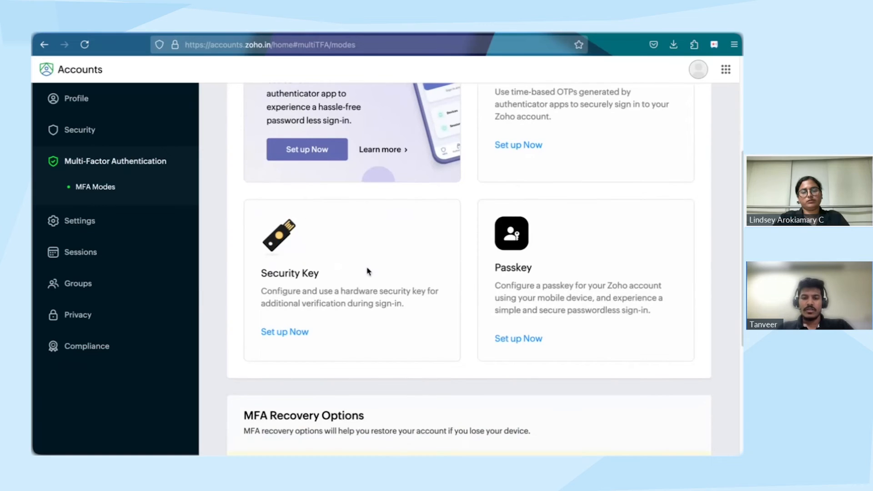
pyautogui.scroll(5, 356, 270)
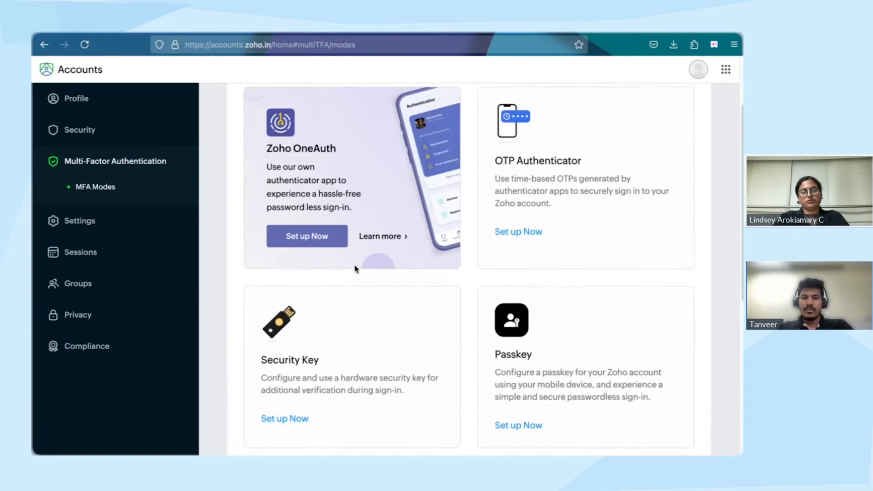
pyautogui.click(304, 311)
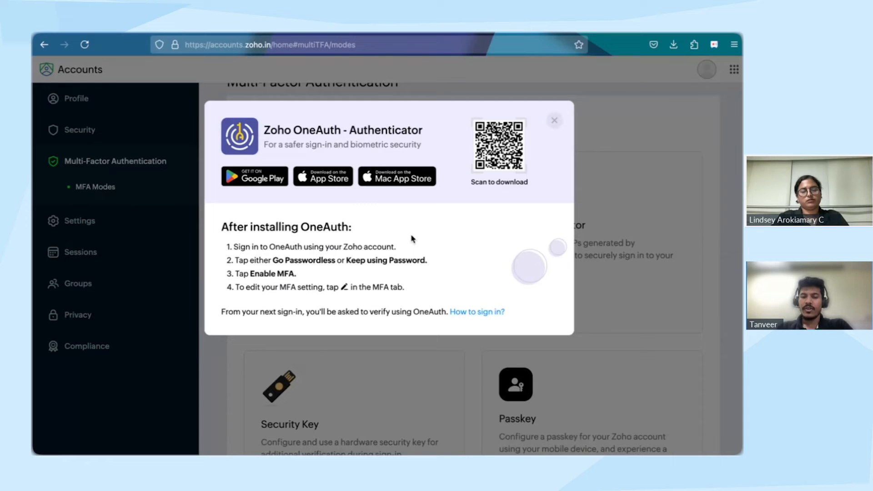
pyautogui.click(554, 121)
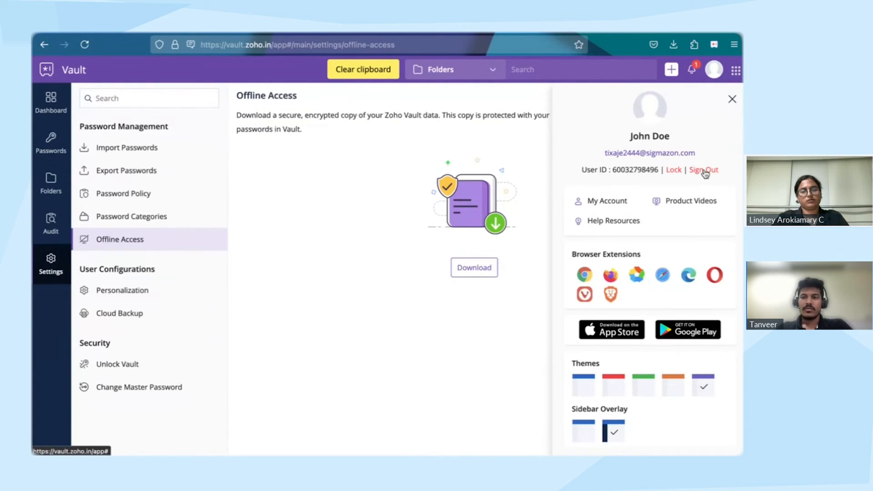
# - Sign out of Vault and enter the account's e-mail address on the sign-in page
pyautogui.click(704, 171)
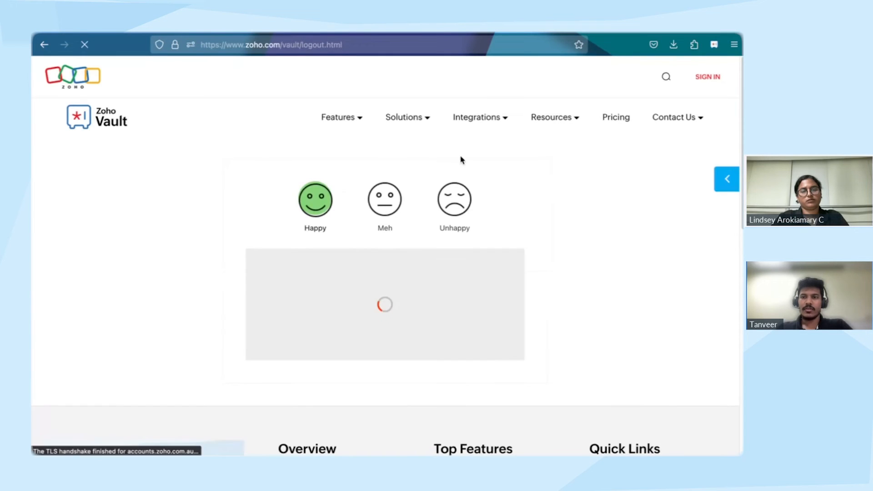
pyautogui.click(706, 78)
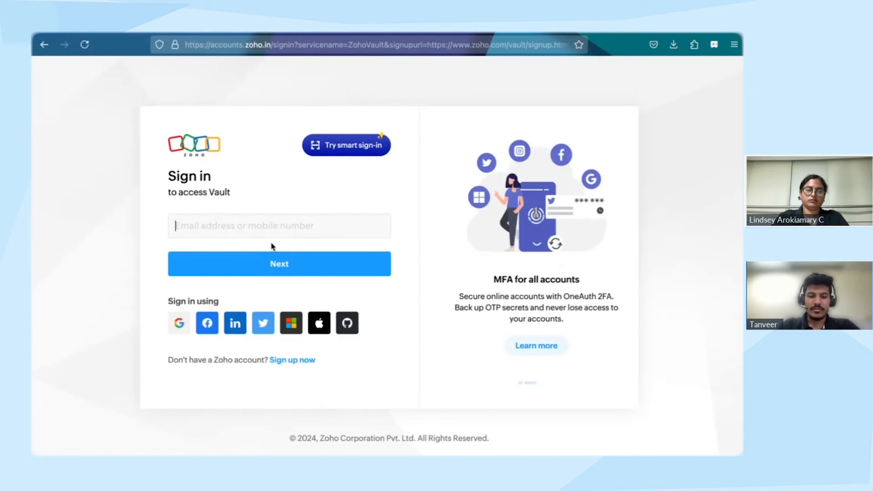
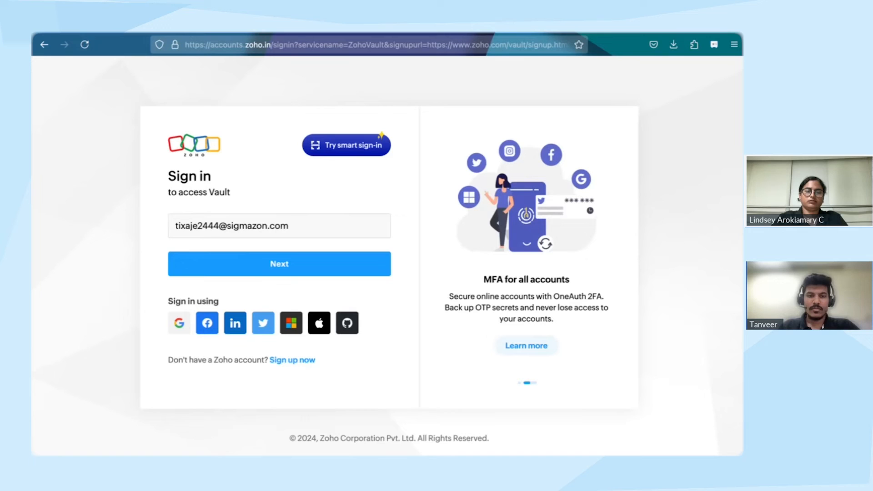
# - Continue signing in and postpone the time zone update
pyautogui.press('Return')
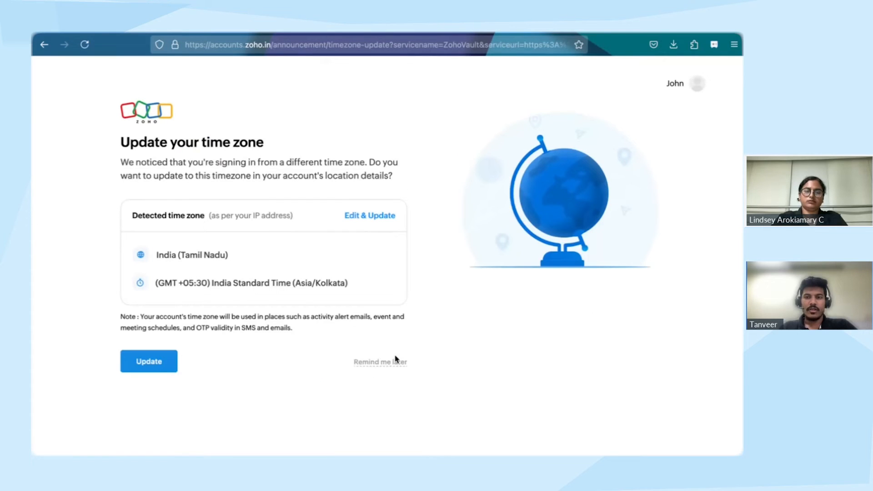
pyautogui.click(396, 360)
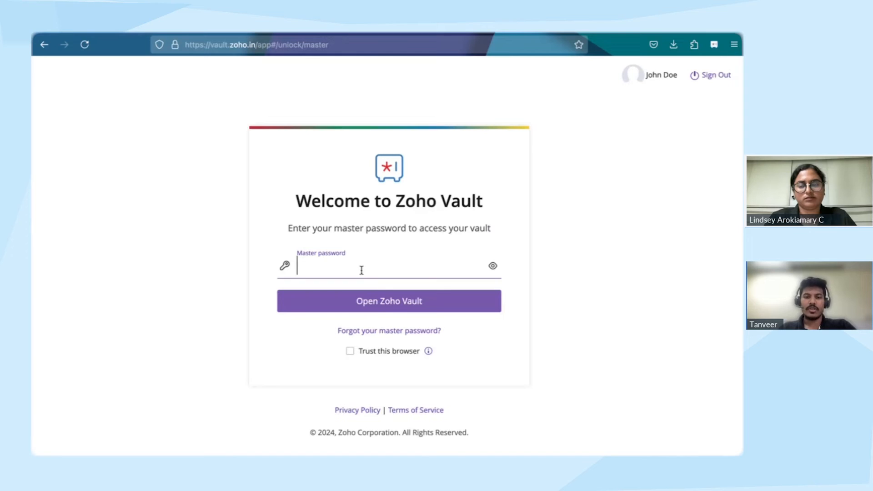
# - Trust this browser, enter the master password to open the vault, and proceed to configure Vault Unlock options
pyautogui.click(350, 351)
pyautogui.click(328, 271)
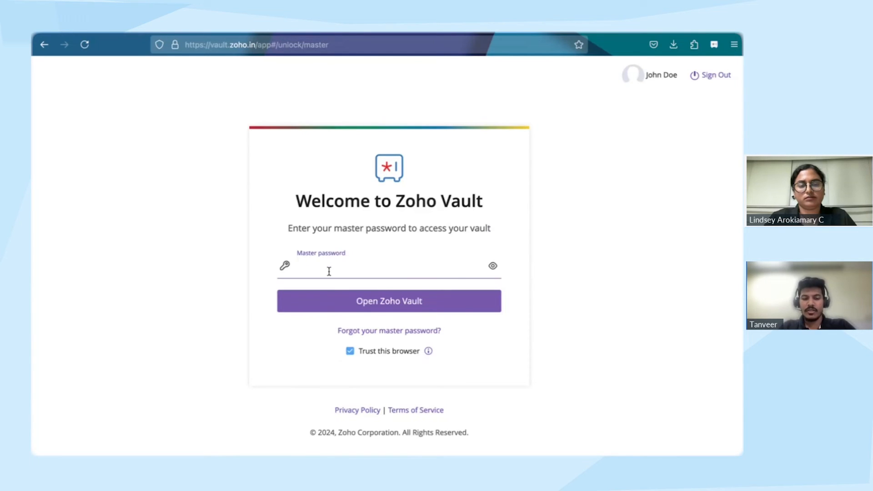
pyautogui.press('capslock')
pyautogui.write('******')
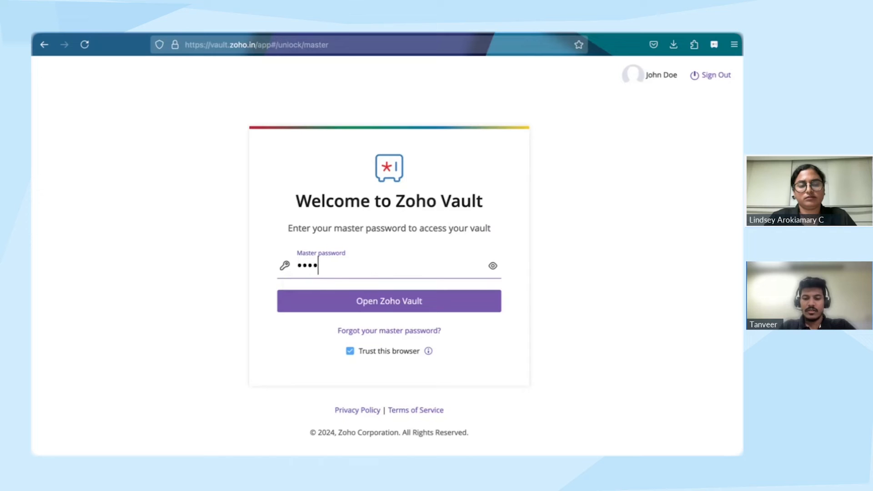
pyautogui.write('********')
pyautogui.press('Return')
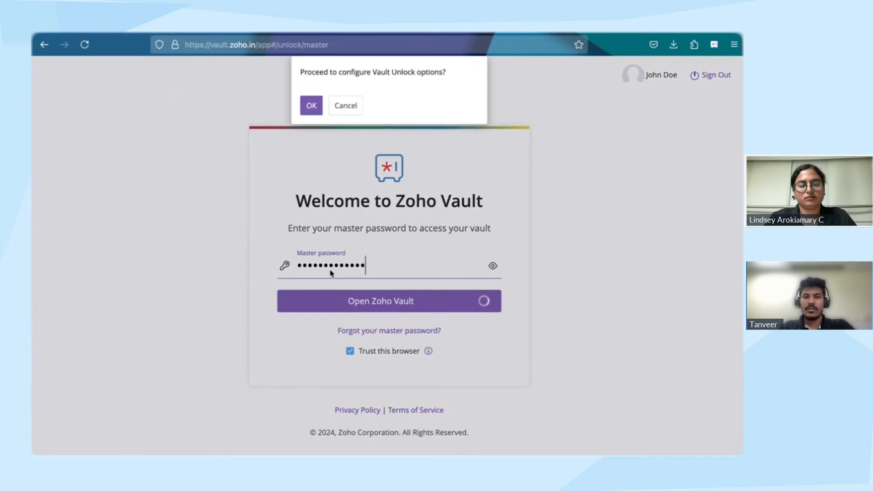
pyautogui.click(313, 108)
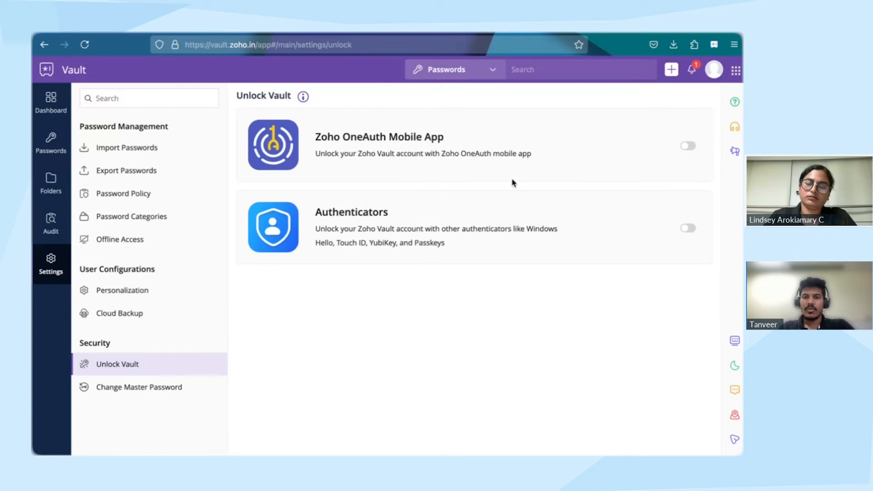
# - Enable unlocking with the Zoho OneAuth Mobile App, reload the vault, and unlock it with Zoho OneAuth
pyautogui.click(688, 147)
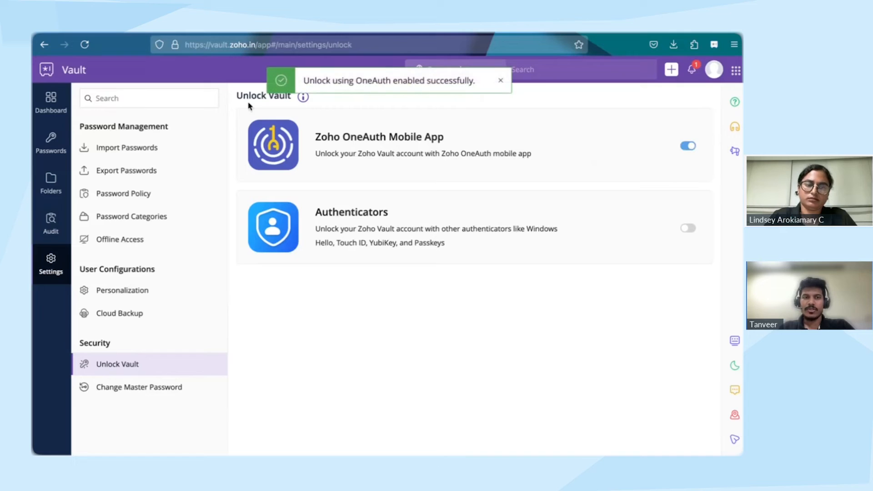
pyautogui.click(86, 45)
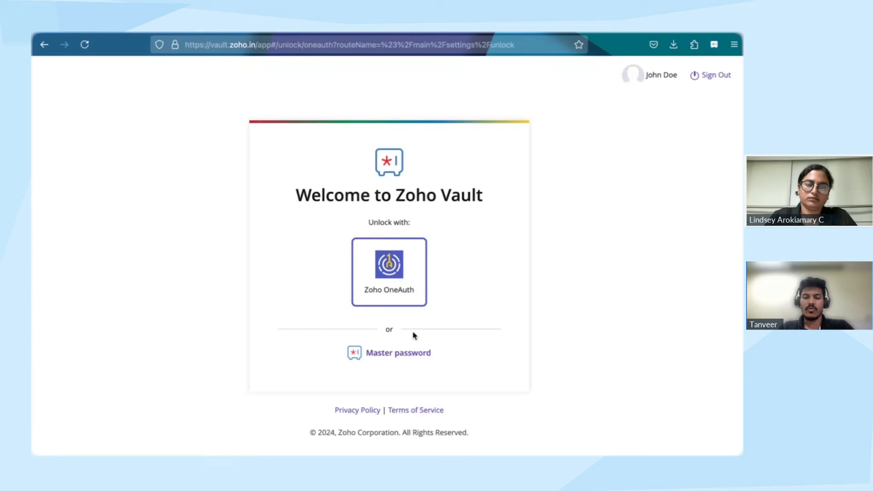
pyautogui.click(404, 279)
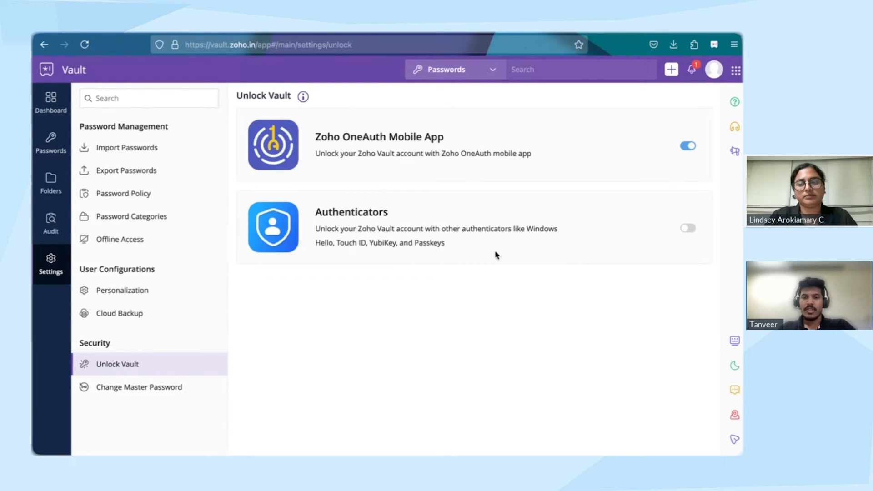
# - Enable Authenticators and add a new authenticator named Touch ID
pyautogui.click(688, 230)
pyautogui.click(432, 130)
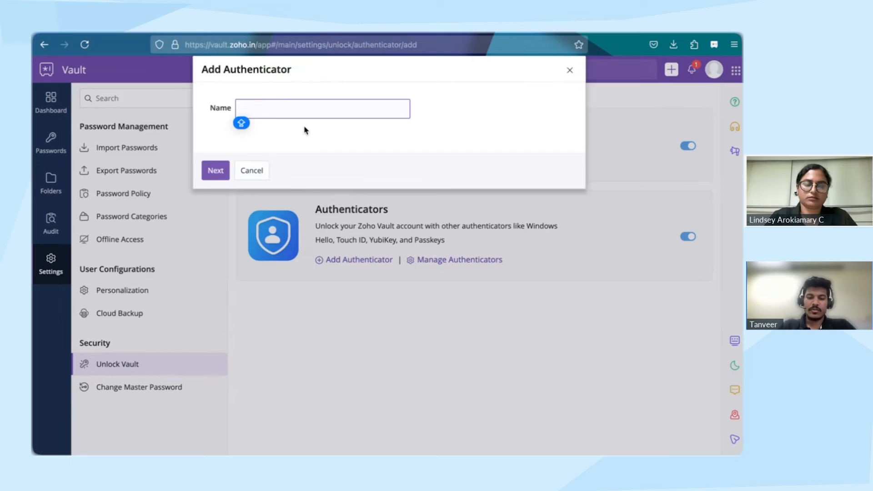
pyautogui.write('Touch')
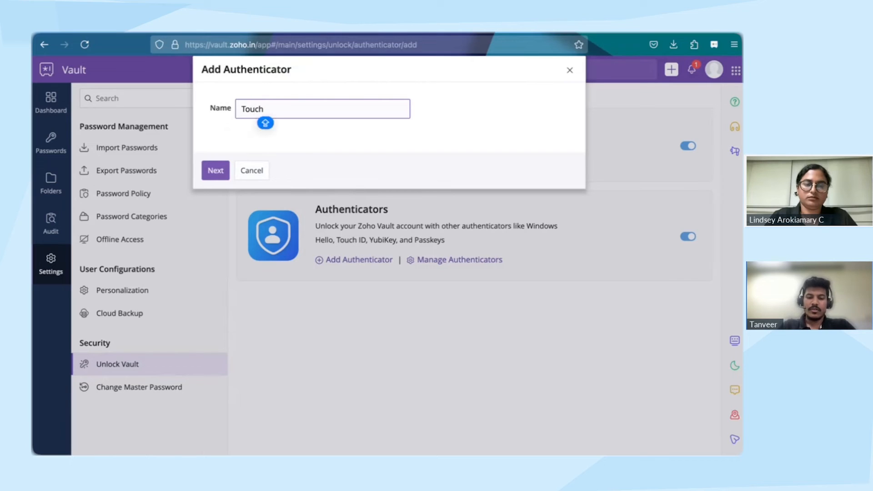
pyautogui.write(' ID')
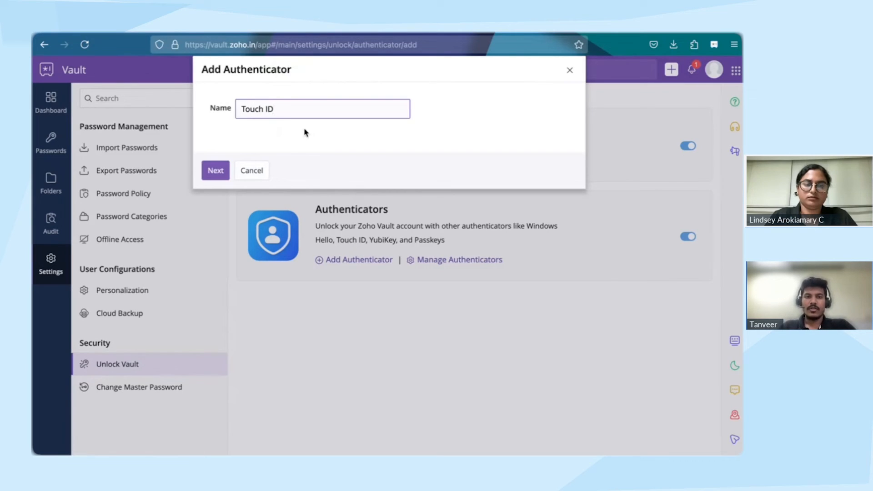
pyautogui.click(215, 170)
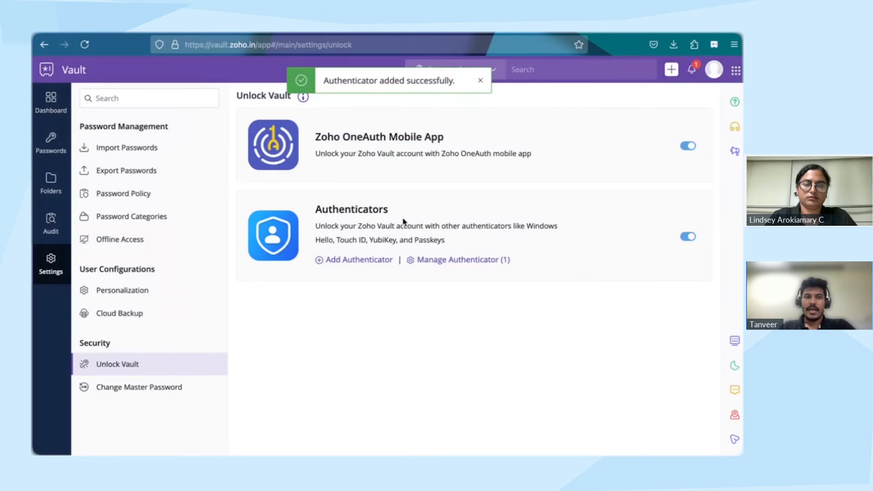
# - Reload the vault and unlock it using the Authenticators option
pyautogui.click(80, 48)
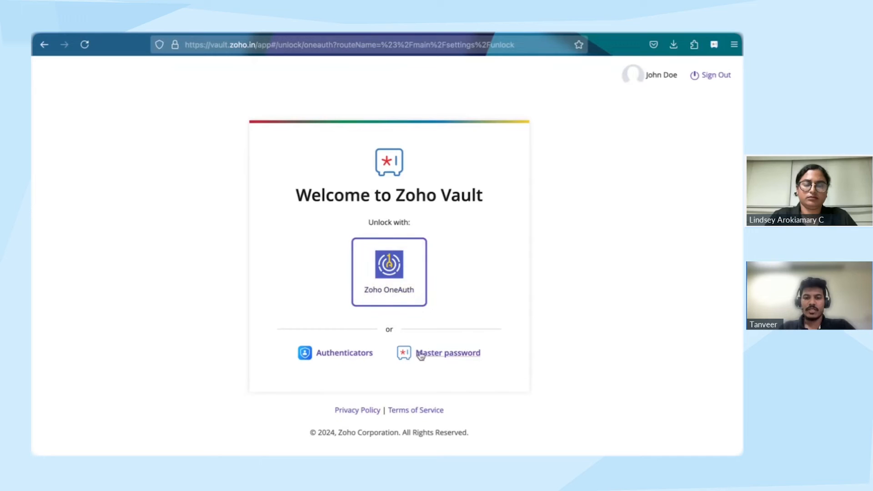
pyautogui.click(343, 356)
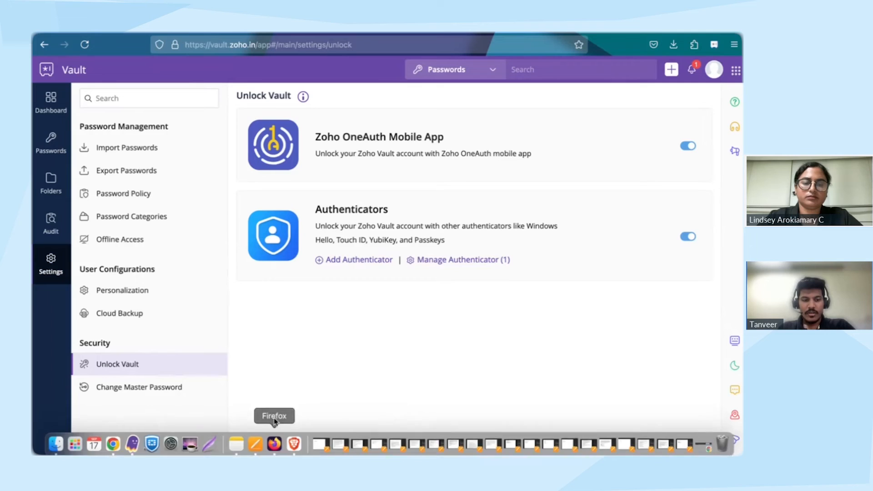
pyautogui.moveTo(298, 444)
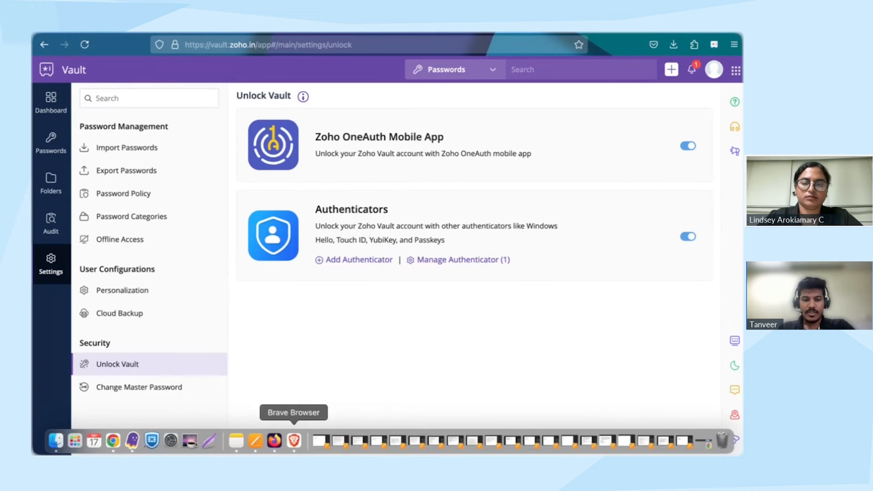